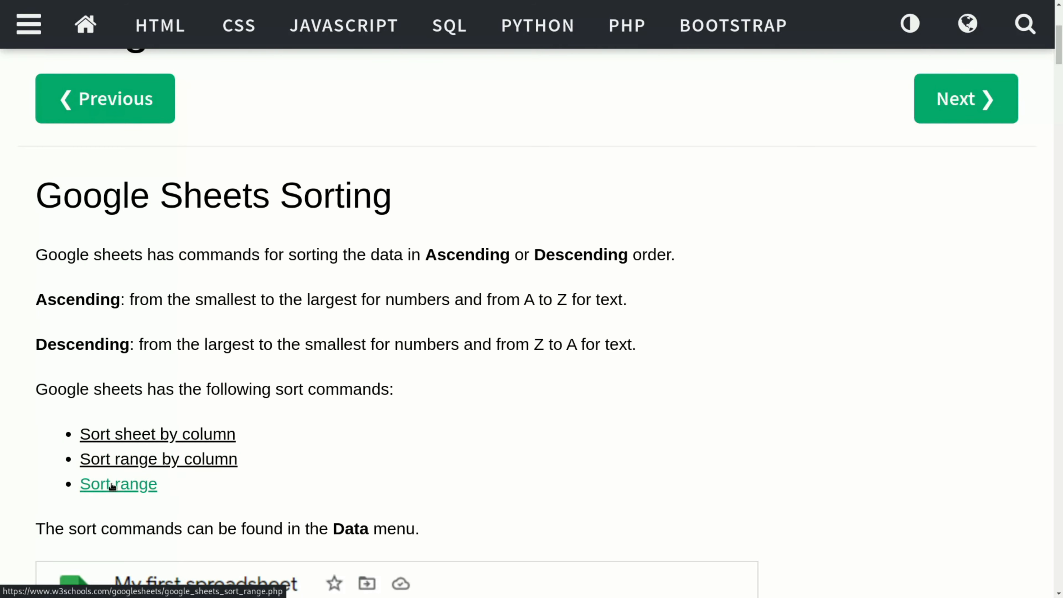
- Read the list of available sort commands on the W3Schools Google Sheets Sorting page
scroll(330, 422, down, 2)
scroll(318, 408, down, 2)
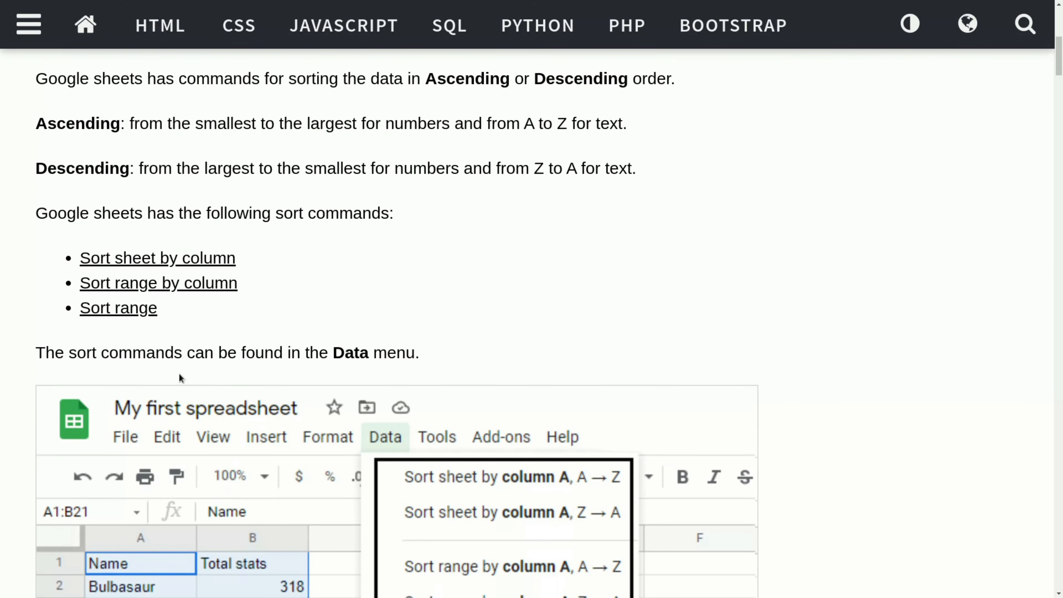
drag(66, 355, 415, 353)
click(467, 312)
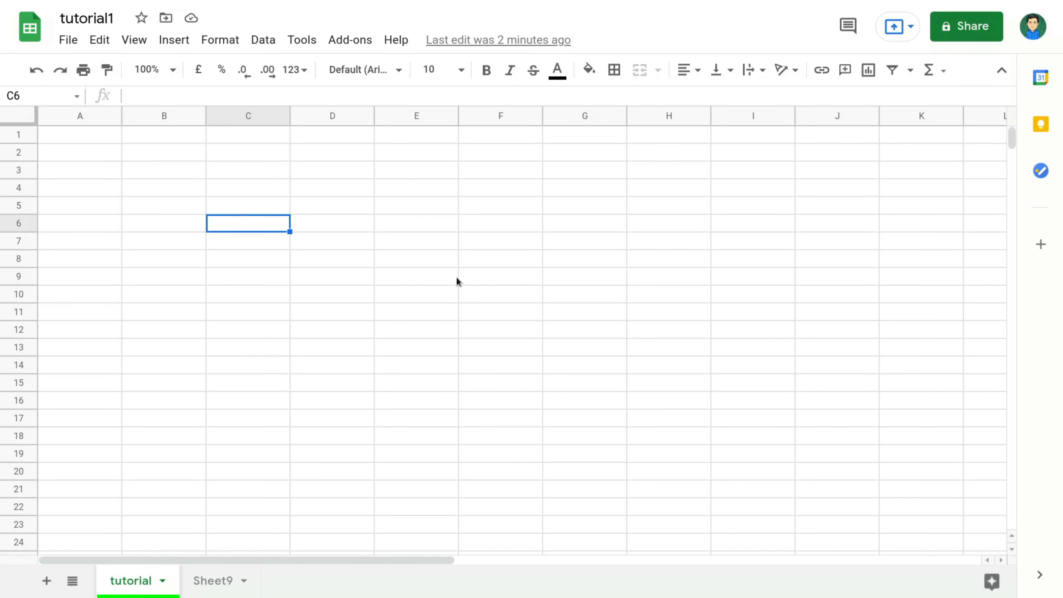
- Fill cells A1 to A7 of the tutorial sheet in Google Sheets with the letters a, b, c, d, e, f and g
click(81, 139)
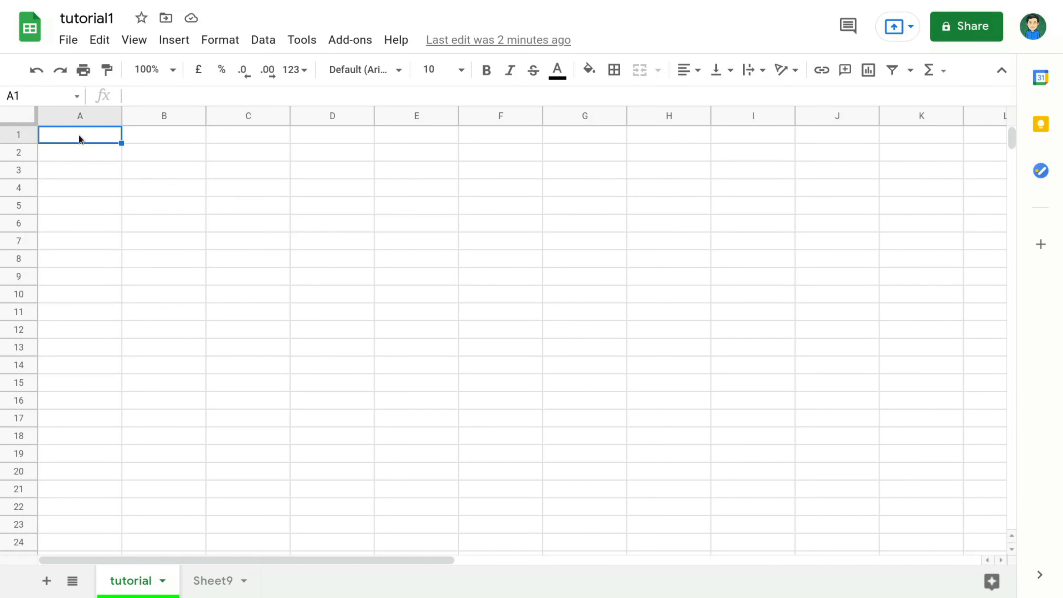
text(a)
key(Return)
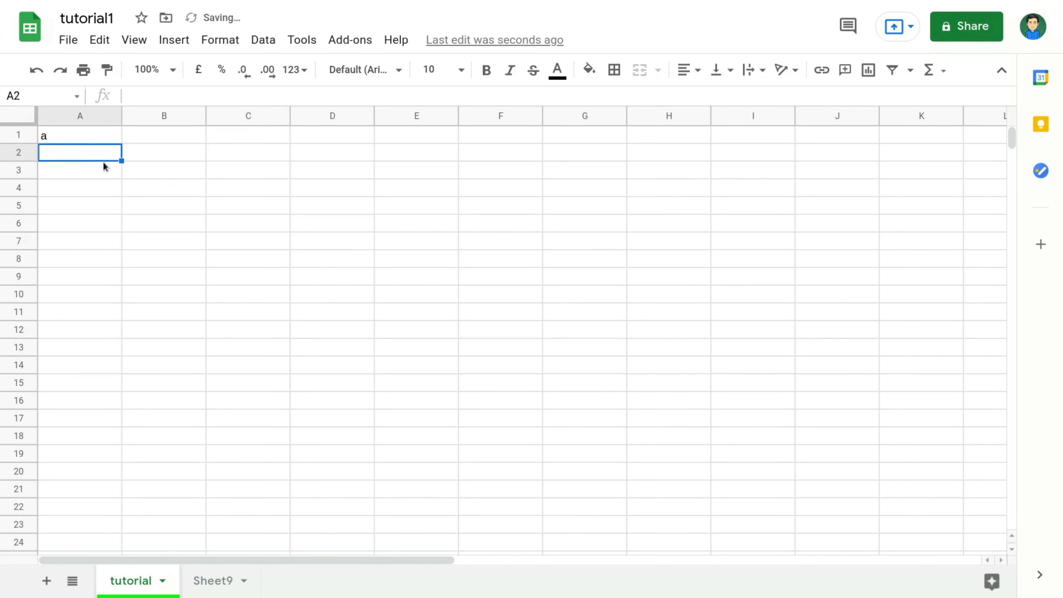
text(b)
key(Return)
text(c)
key(Return)
text(d)
key(Return)
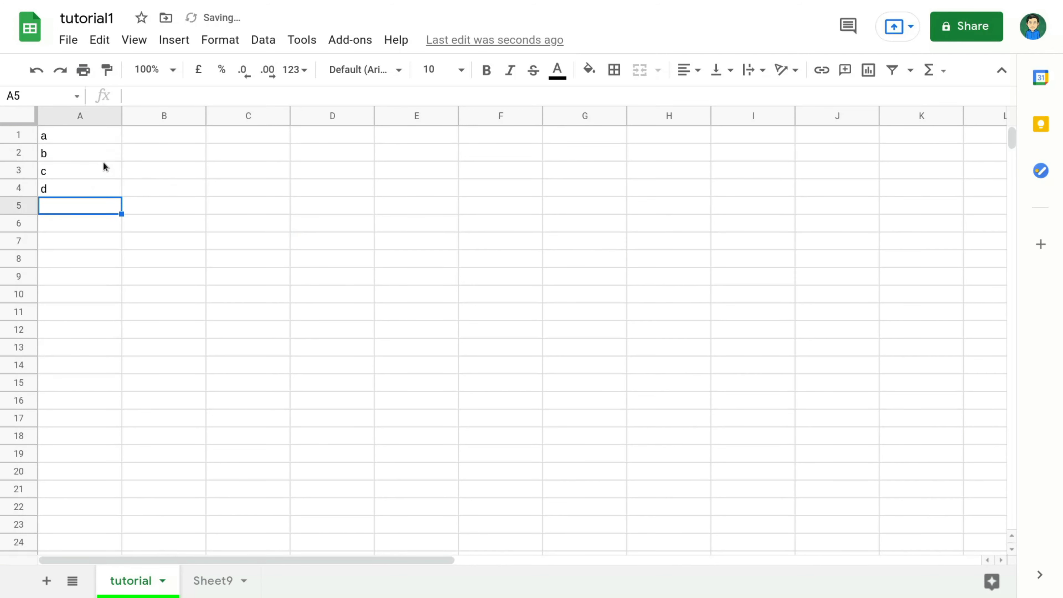
text(e)
key(Return)
text(f)
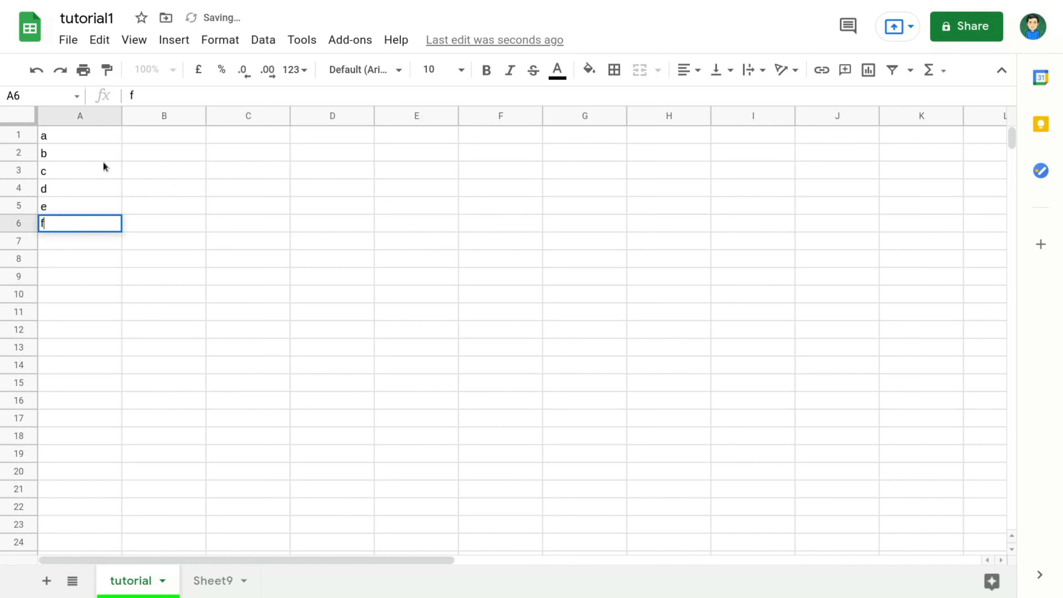
key(Return)
text(g)
key(Return)
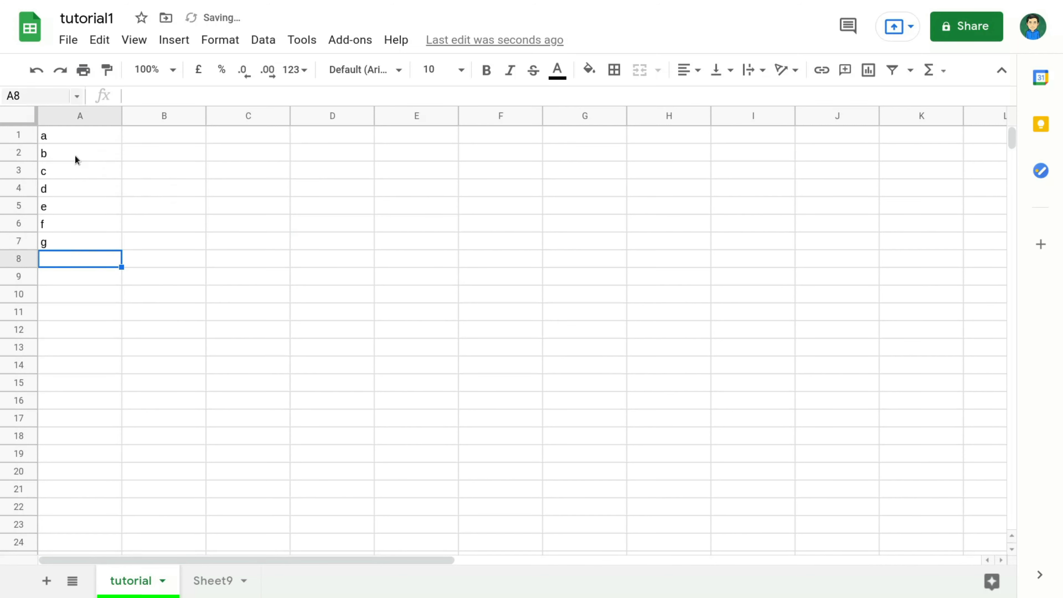
- Fill cells B1 to B7 with the numbers 3, 4, 2, 1, 3, 6 and 7
click(175, 140)
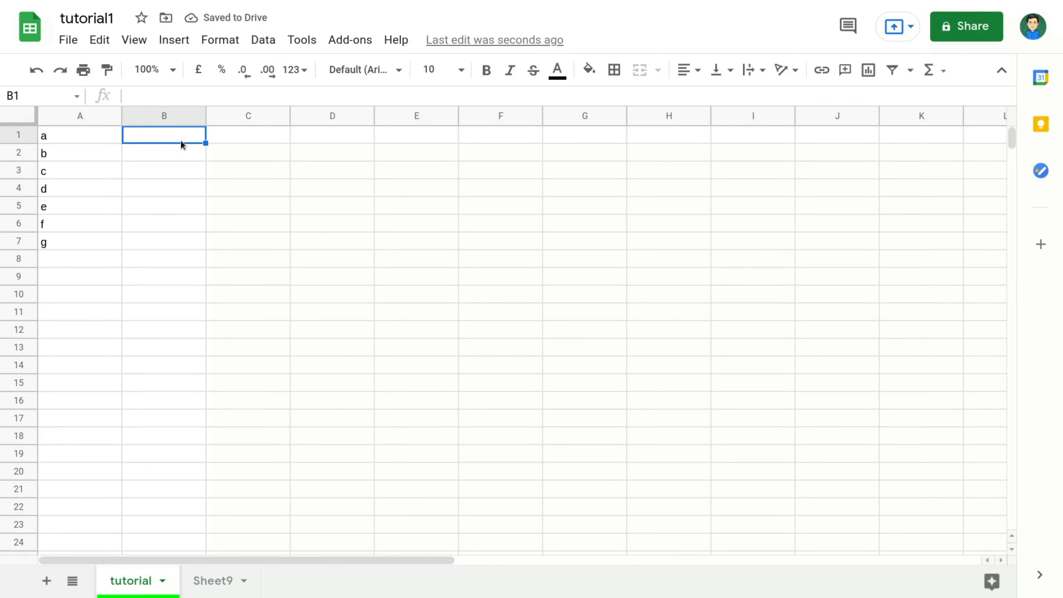
text(3)
key(Return)
text(4)
key(Return)
text(2)
key(Return)
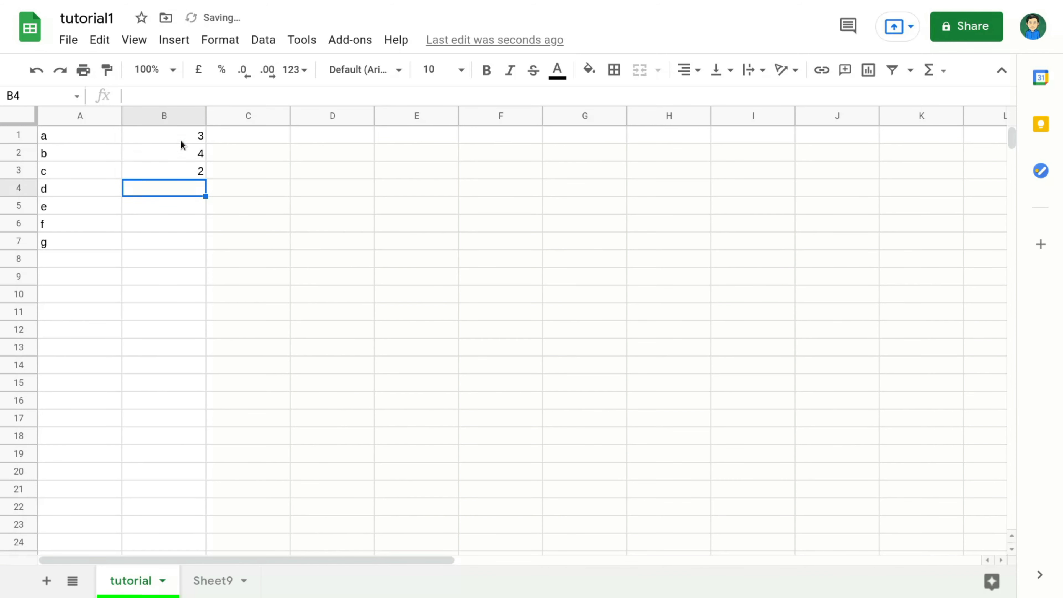
text(1)
key(Return)
text(3)
key(Return)
text(6)
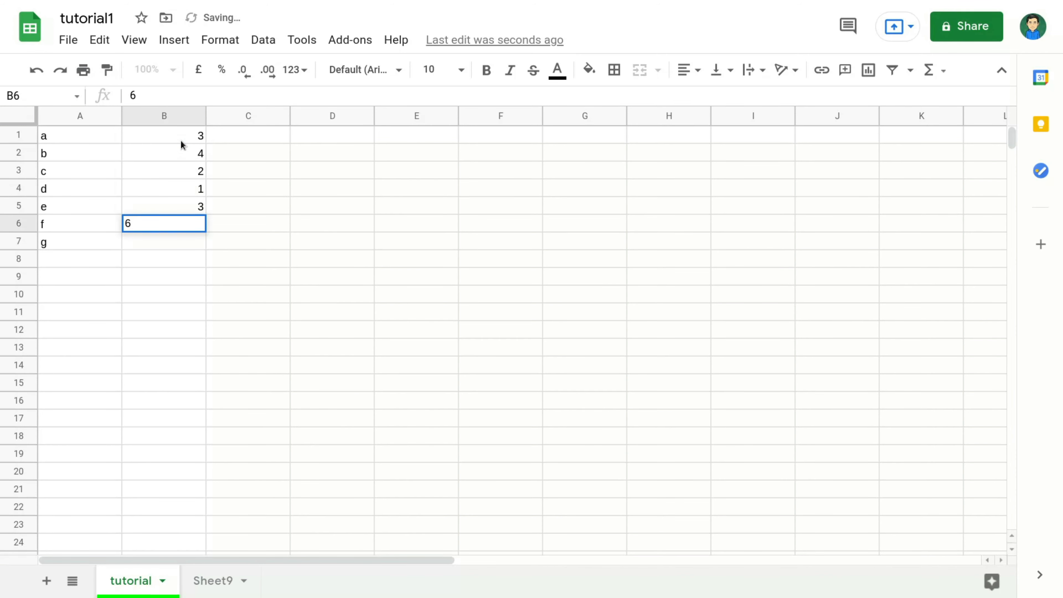
key(Return)
text(7)
key(Return)
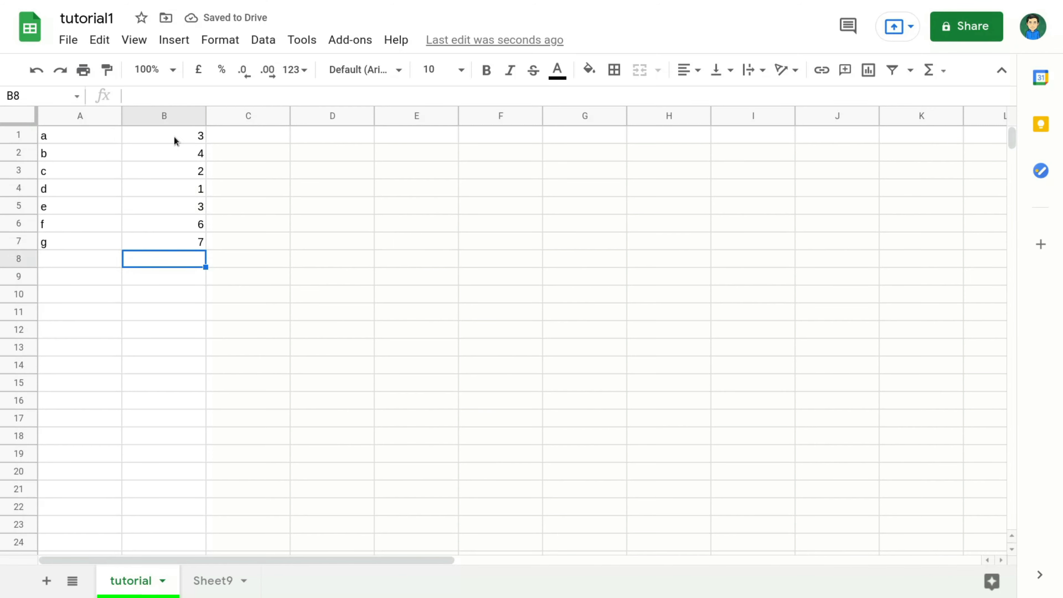
drag(173, 136, 189, 242)
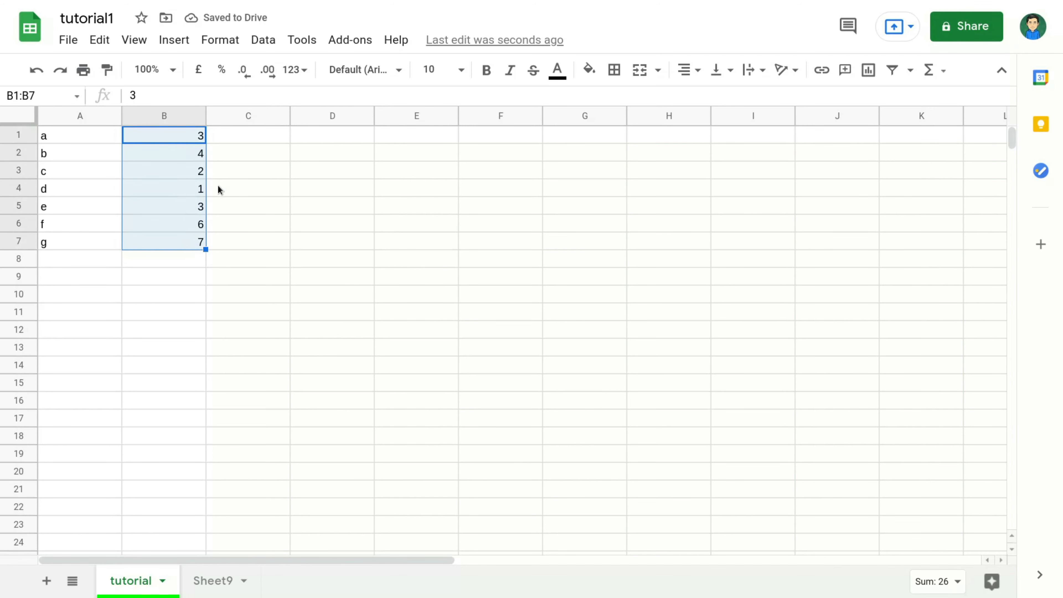
- Fill cells C1 to C7 with the letters a, b, c, d, e, f and g
click(239, 135)
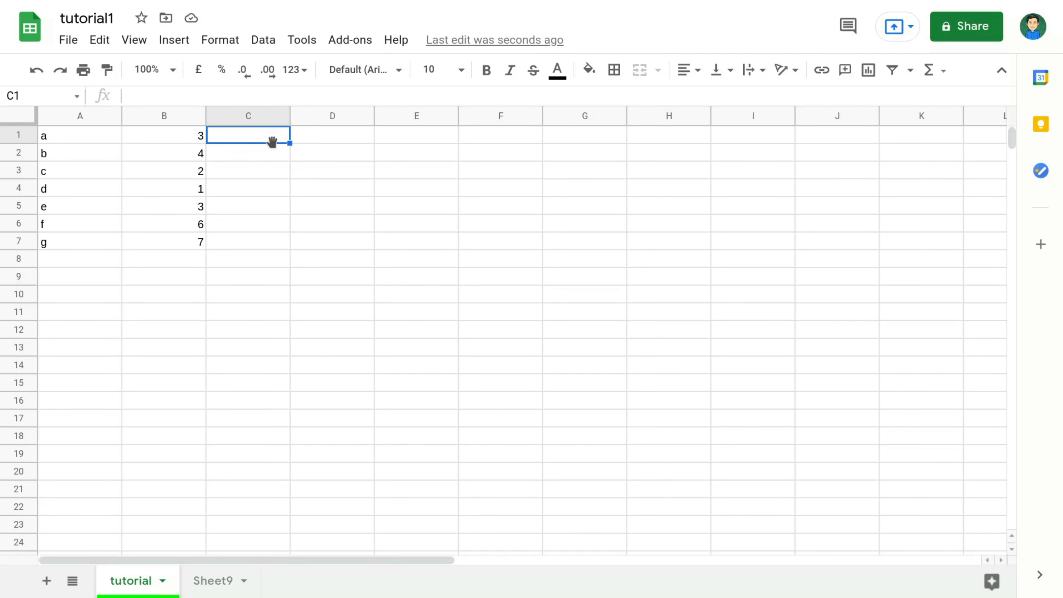
text(a)
key(Return)
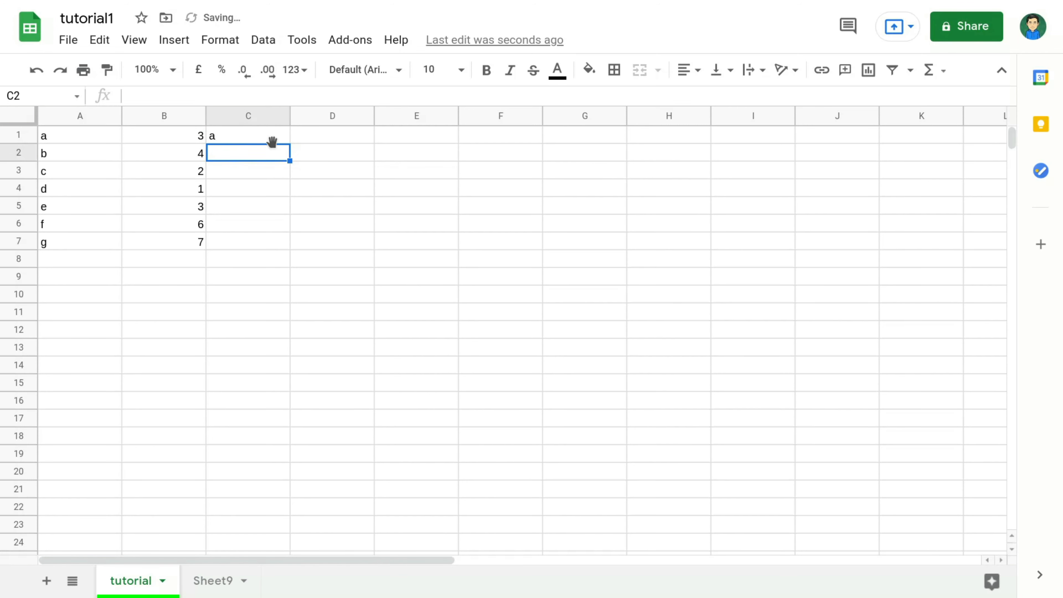
text(b)
key(Return)
text(c)
key(Return)
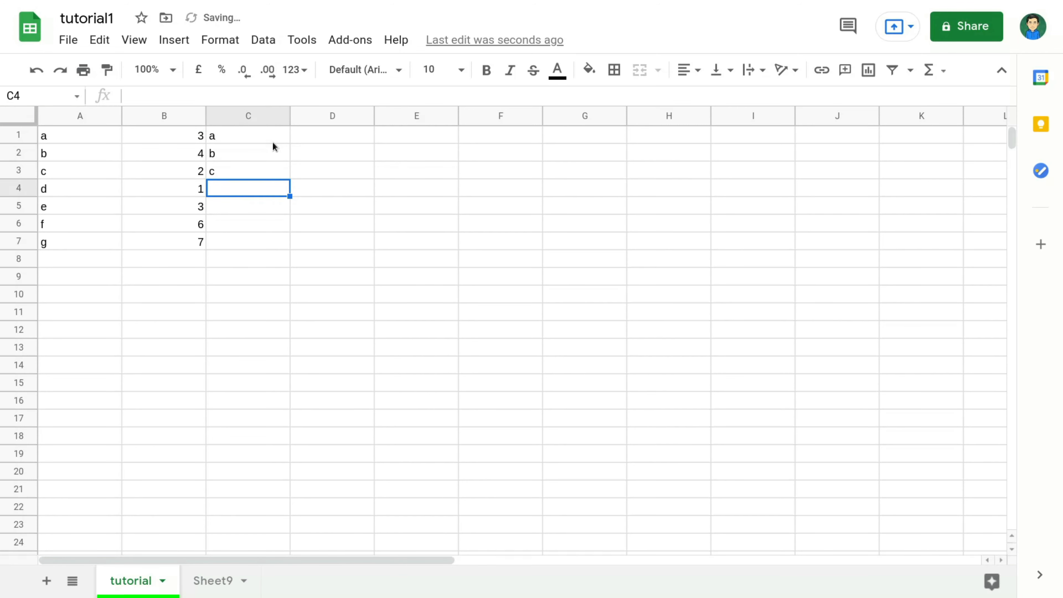
text(d)
key(Return)
text(e)
key(Return)
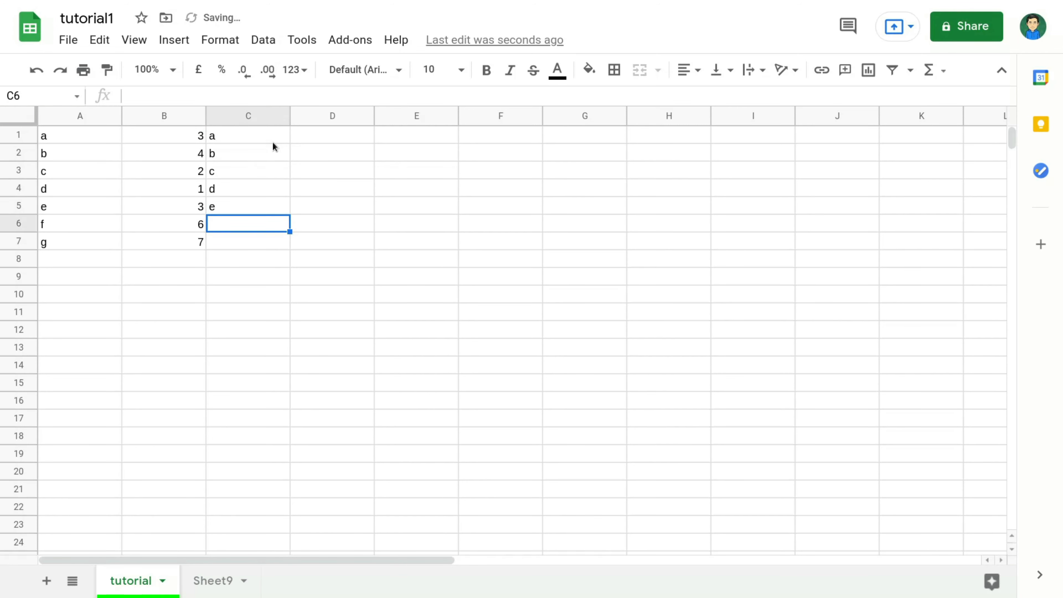
text(f)
key(Return)
text(g)
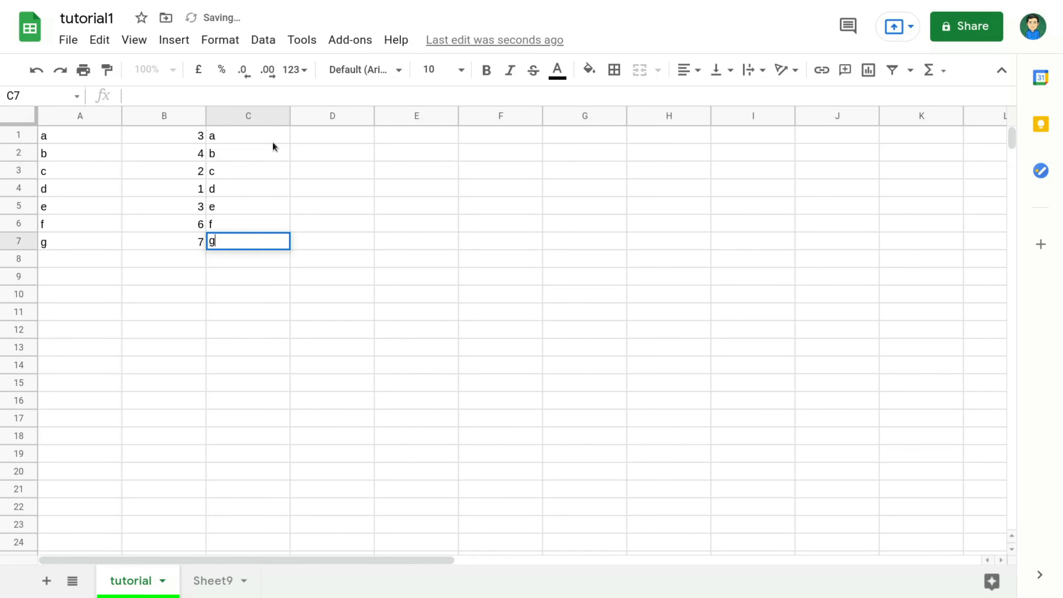
key(Return)
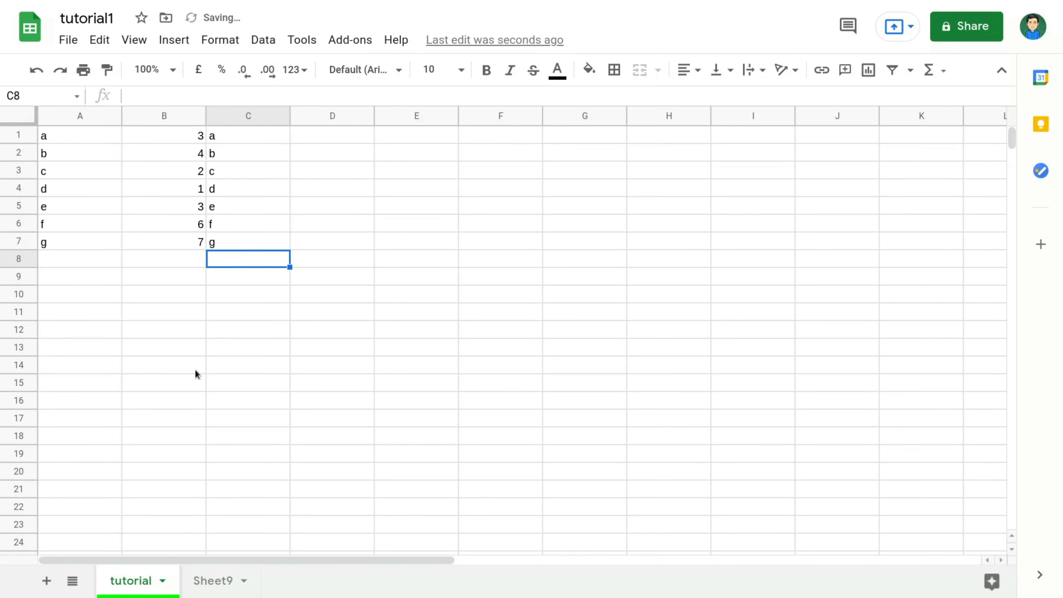
- Examine the order of the letters in columns A and C and the numbers in B1:B7
click(175, 204)
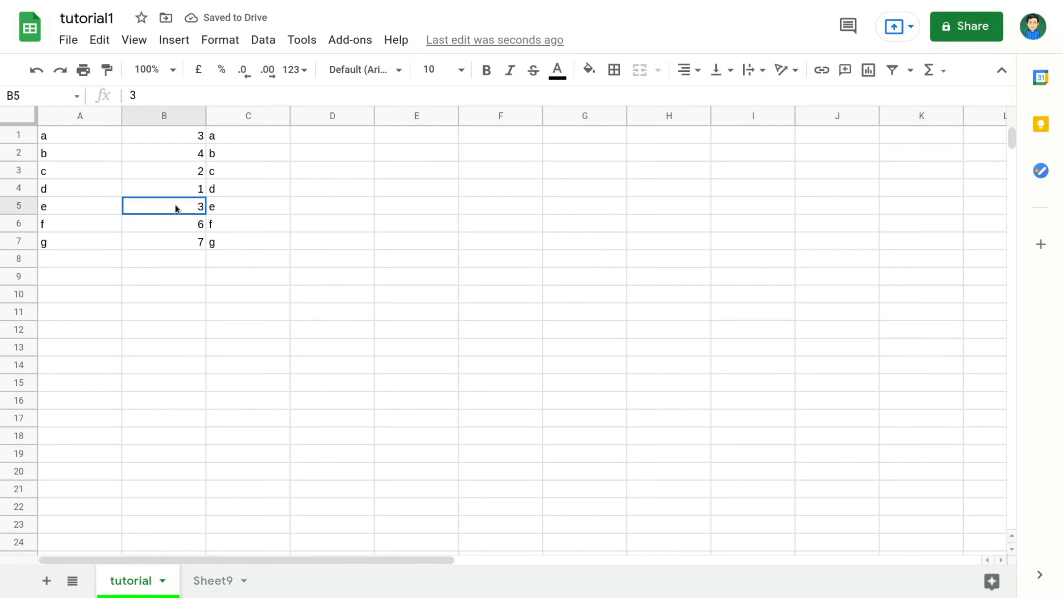
drag(65, 138, 95, 241)
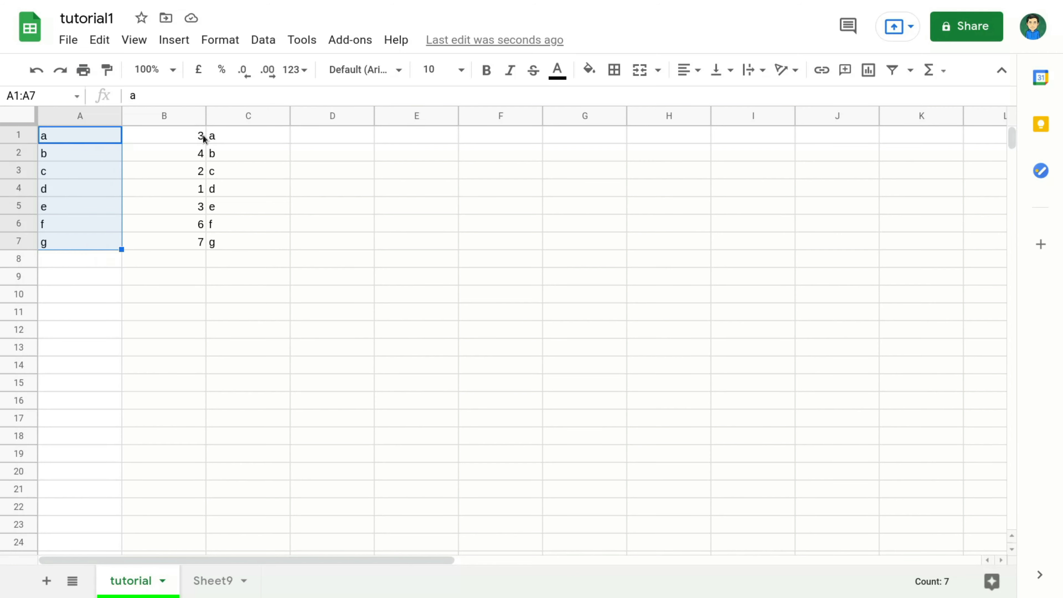
drag(222, 136, 247, 252)
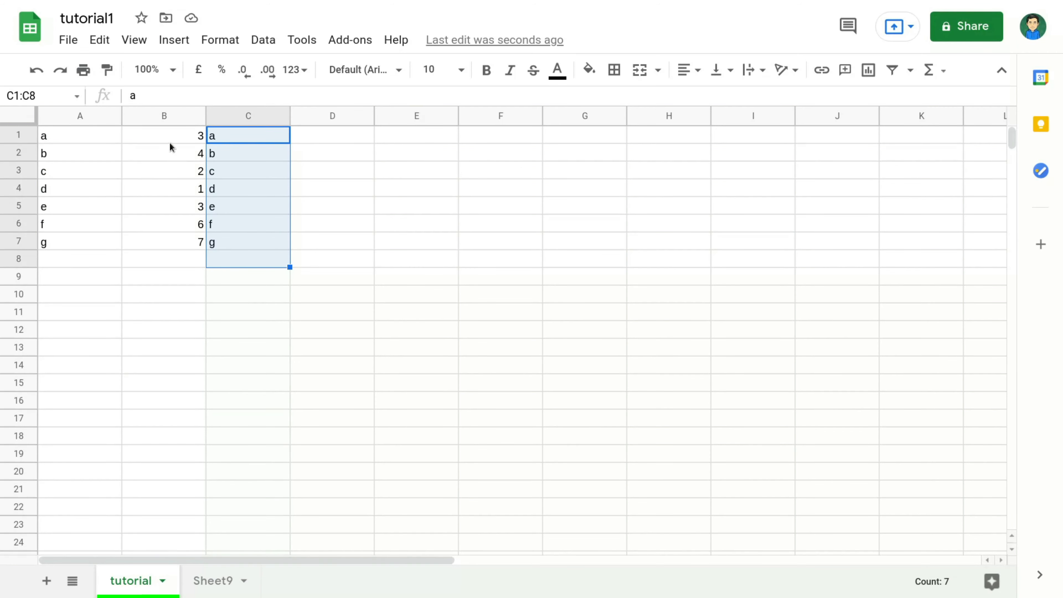
drag(169, 142, 181, 246)
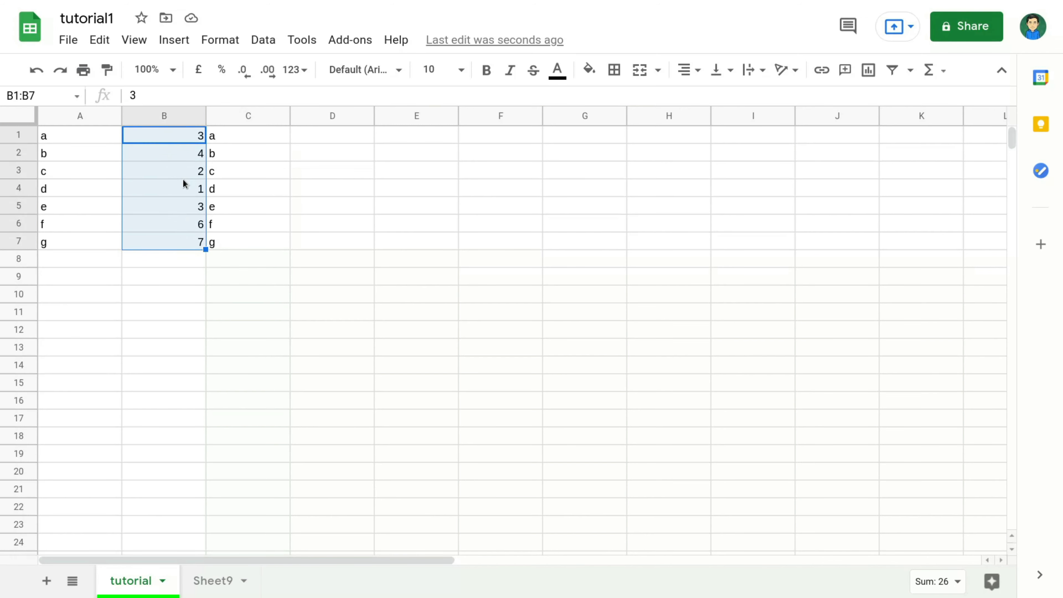
click(157, 143)
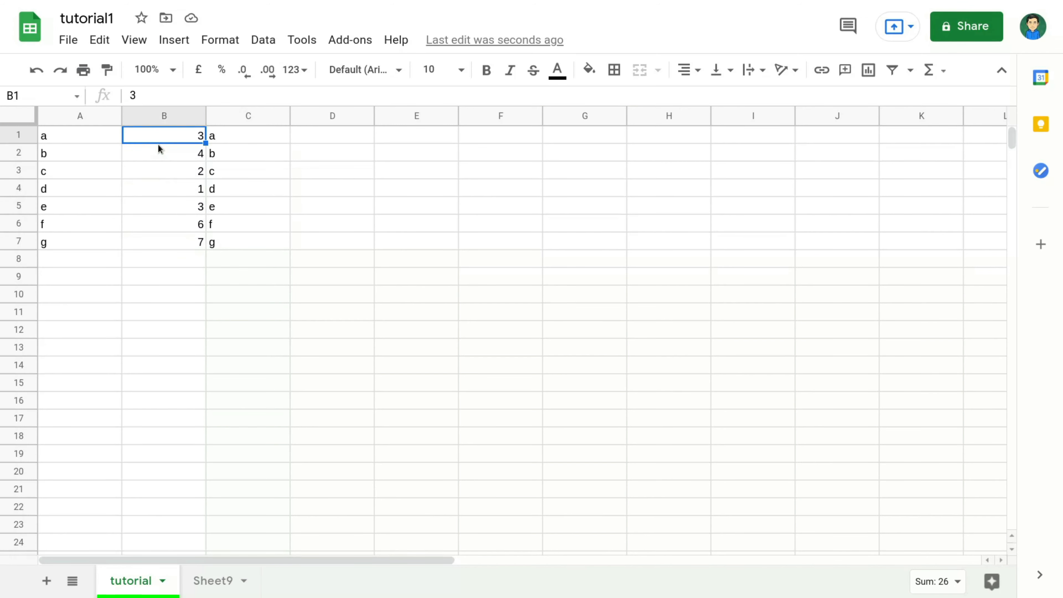
click(183, 244)
click(183, 135)
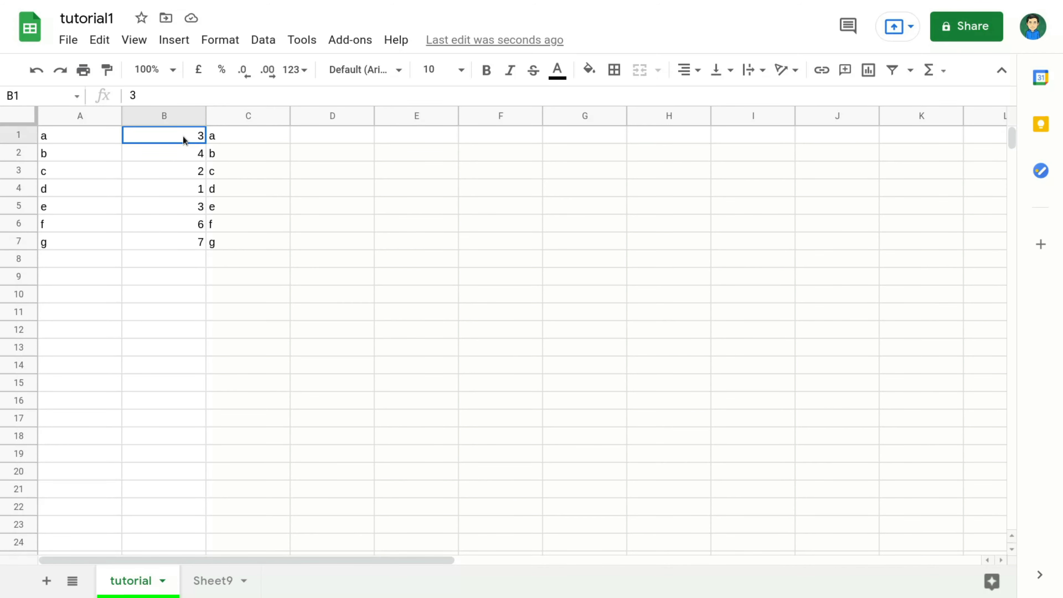
- Sort the whole sheet by column B in ascending order (A → Z)
click(167, 113)
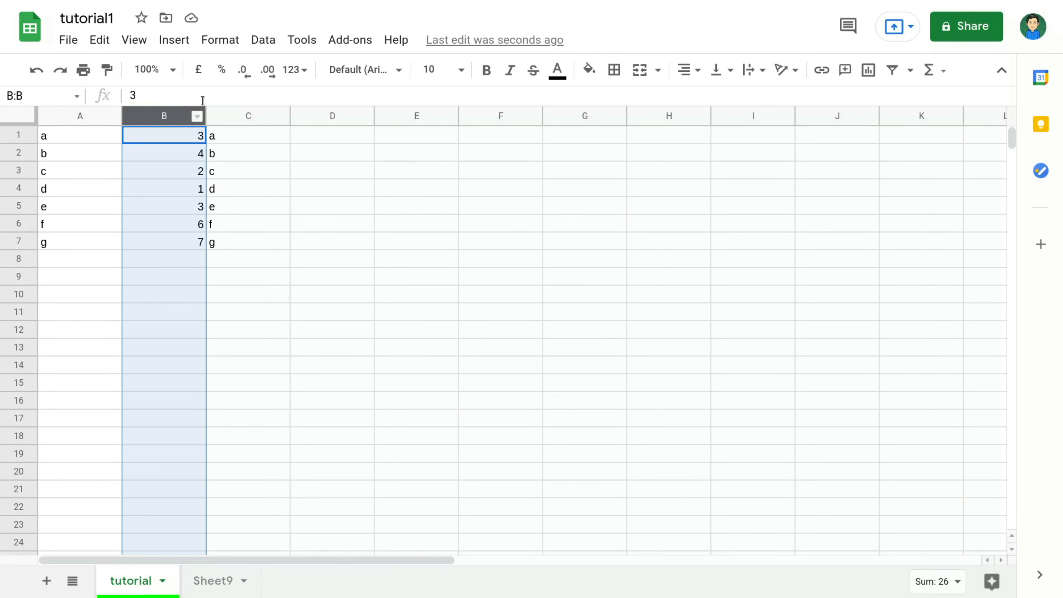
click(266, 40)
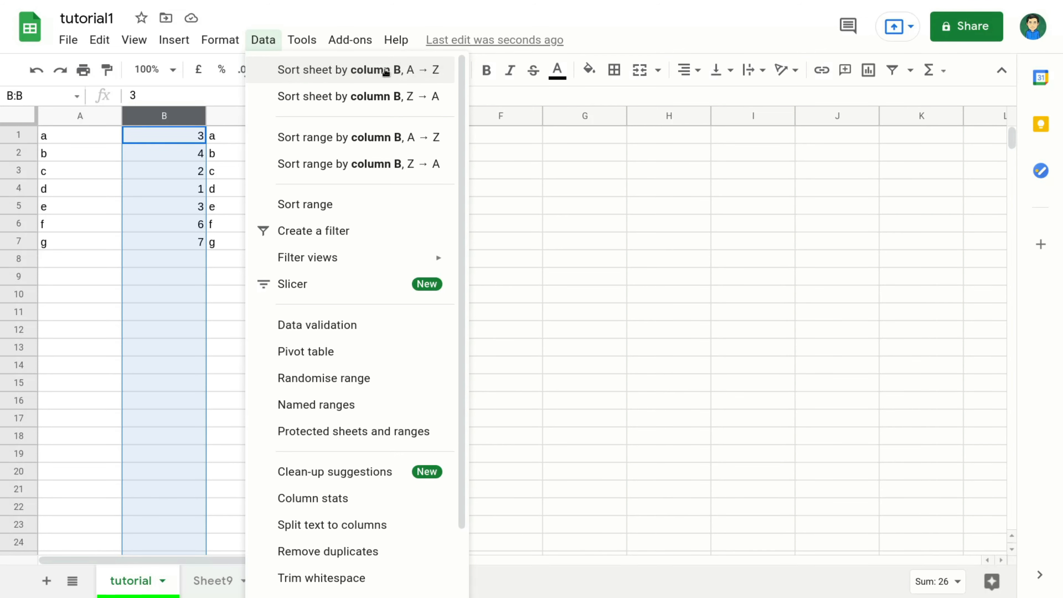
click(386, 72)
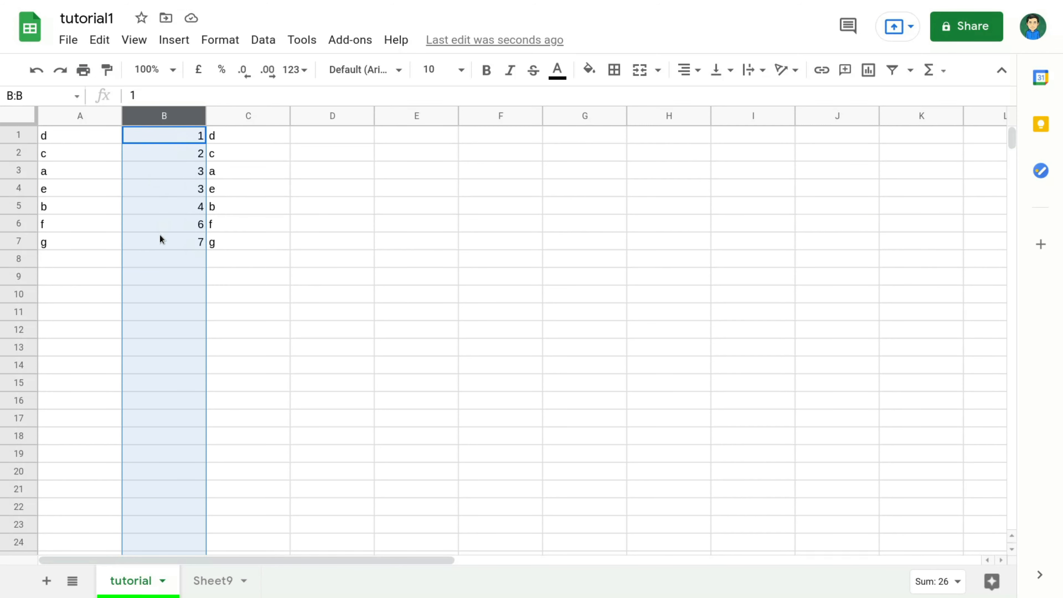
- Compare the sorted numbers in column B with the row order of the letters in columns A and C
click(63, 139)
click(62, 154)
click(62, 176)
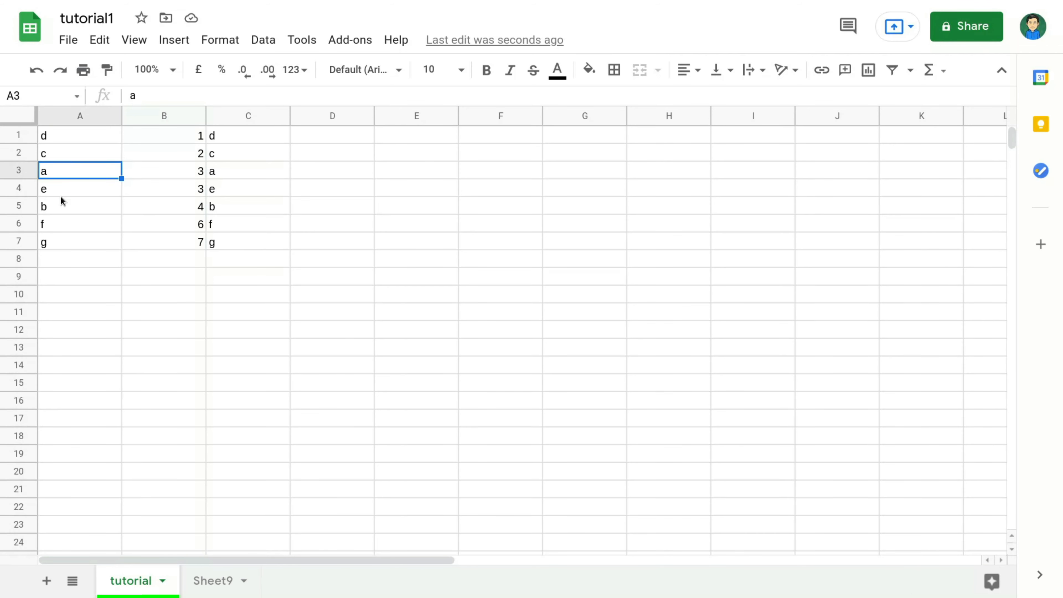
click(60, 194)
drag(76, 246, 75, 134)
drag(225, 133, 239, 237)
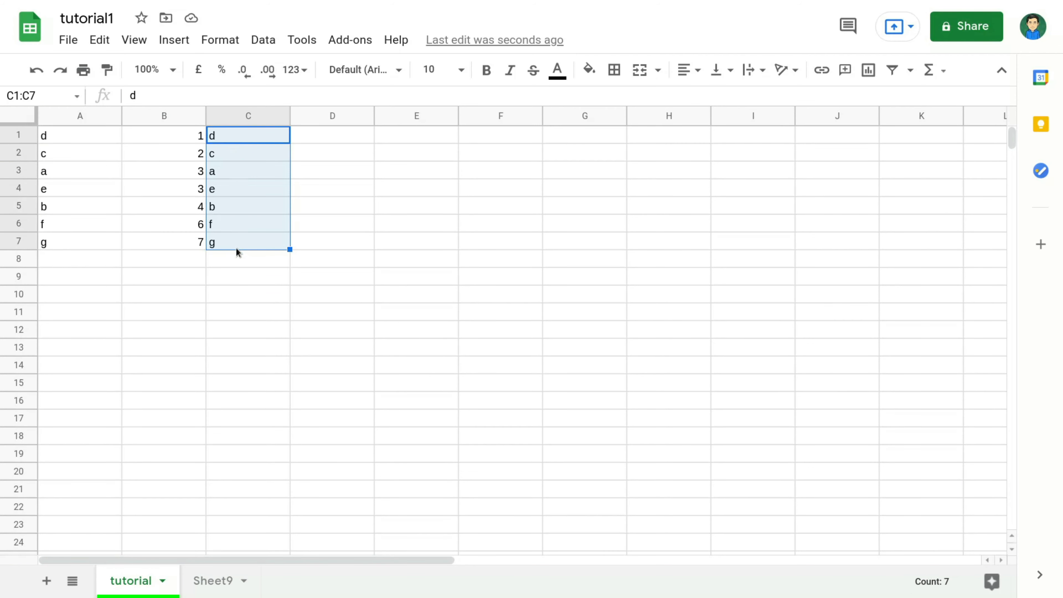
drag(171, 133, 187, 245)
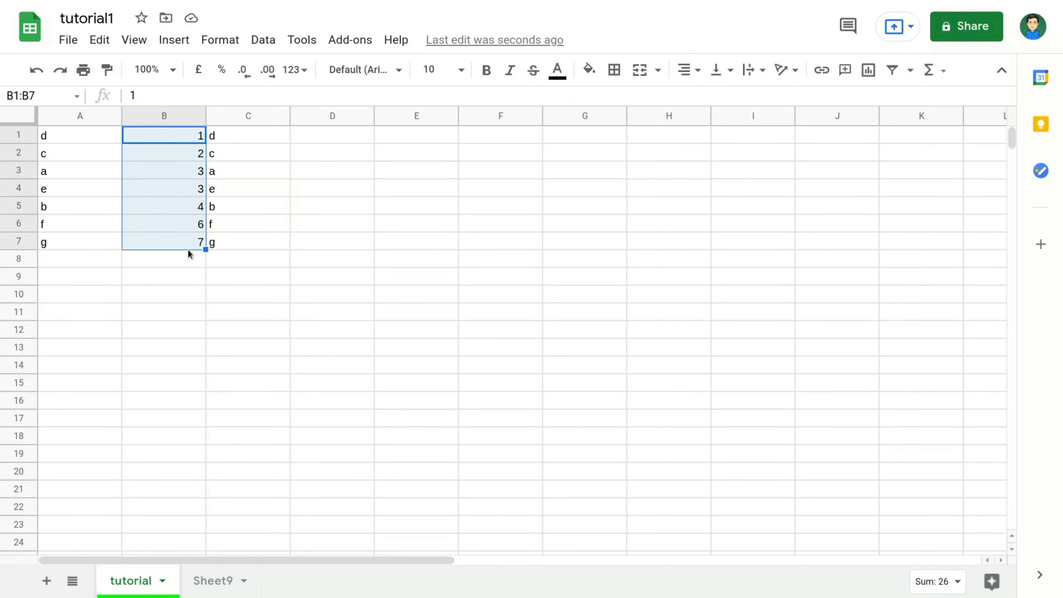
- Undo the sheet sort by column B
key(ctrl+z)
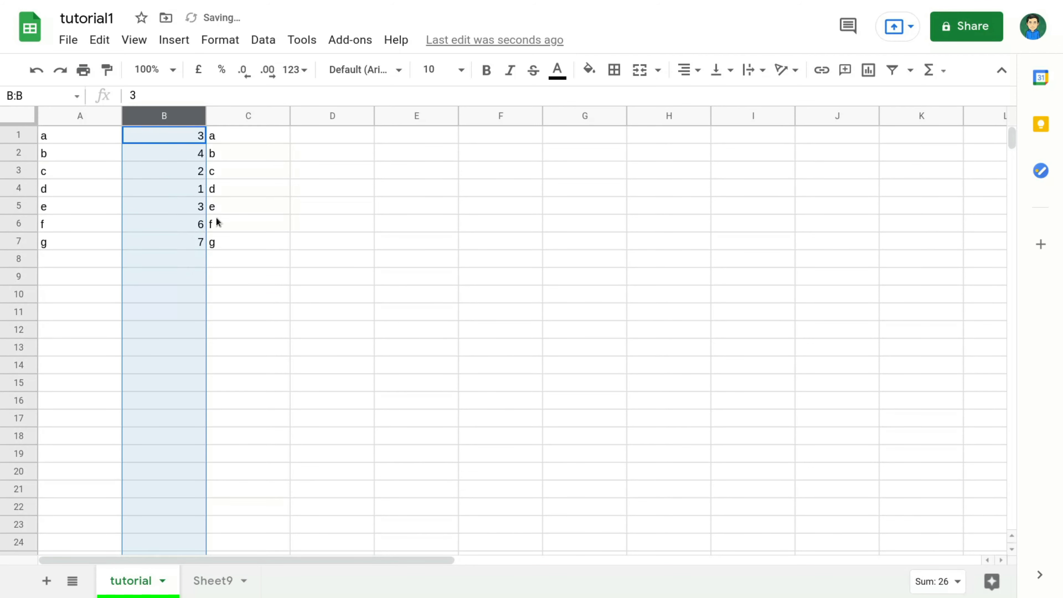
click(301, 172)
click(216, 136)
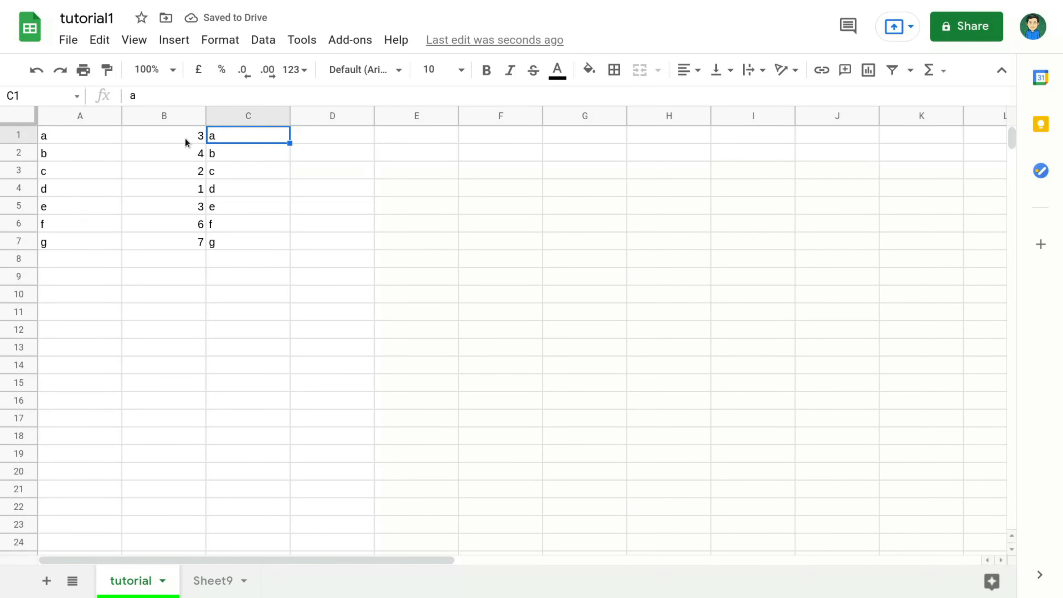
- Sort only the range B1:B7 by column B in ascending order (A → Z), and undo that sort
drag(183, 135, 178, 241)
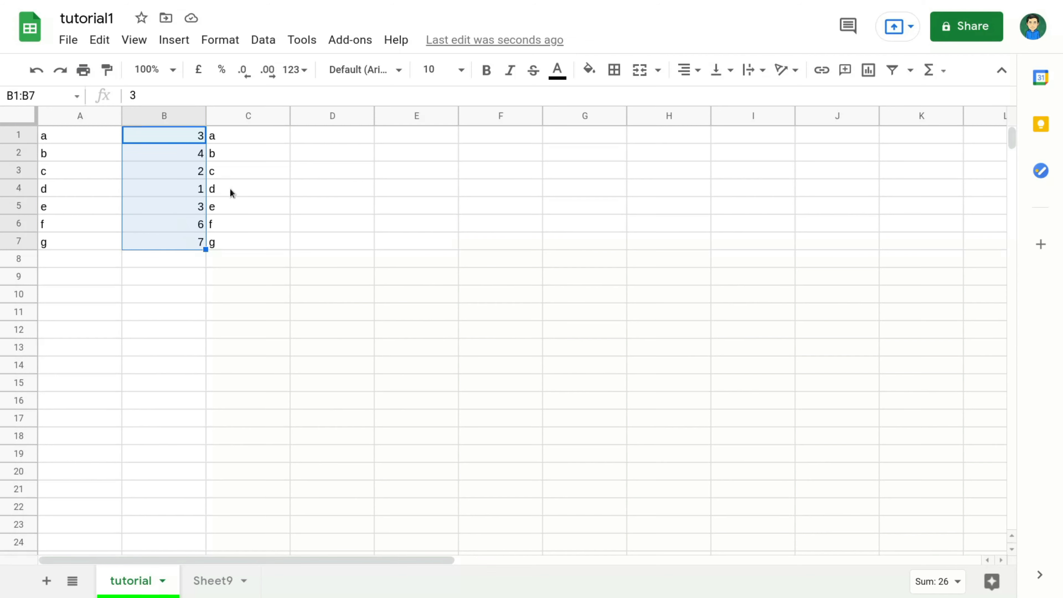
click(263, 40)
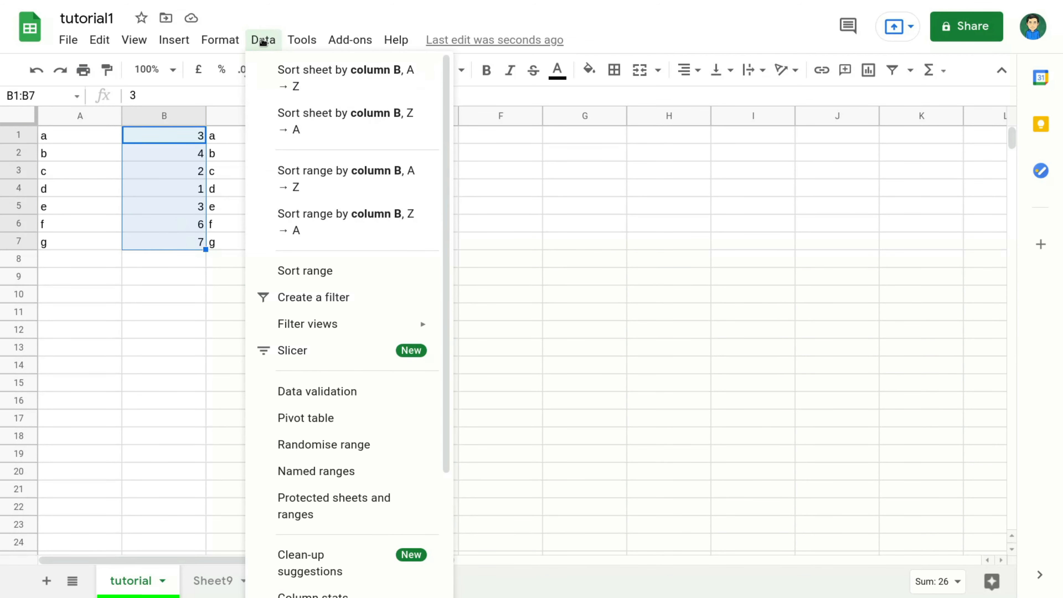
mouse_move(293, 45)
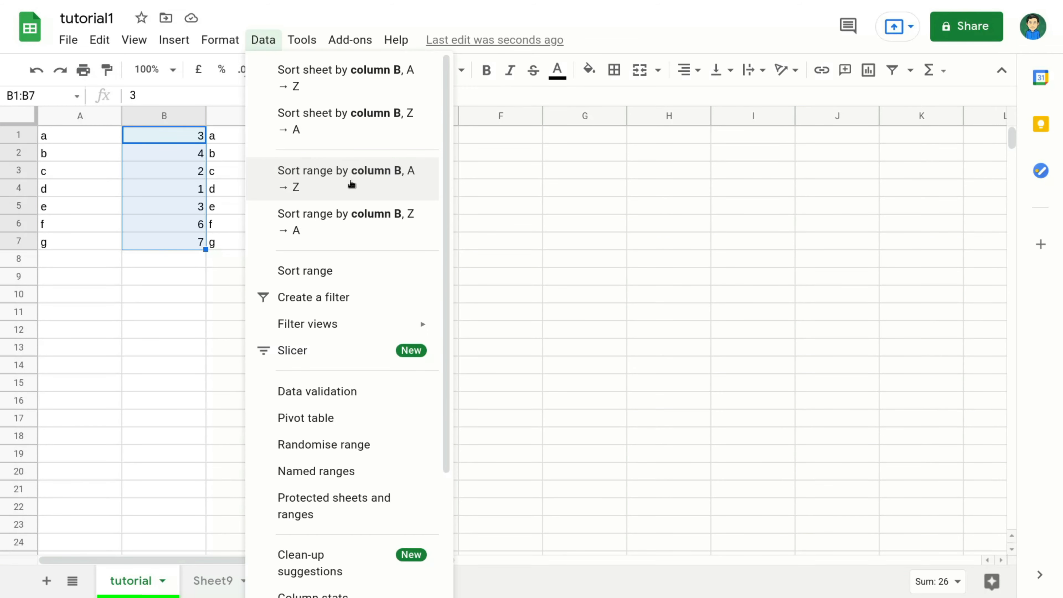
click(352, 184)
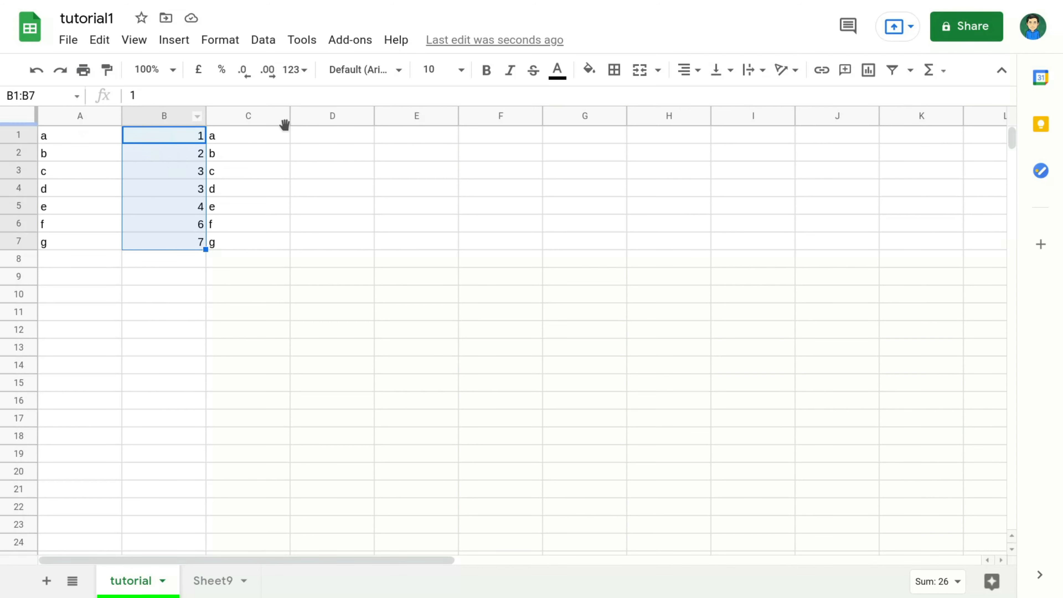
key(ctrl+z)
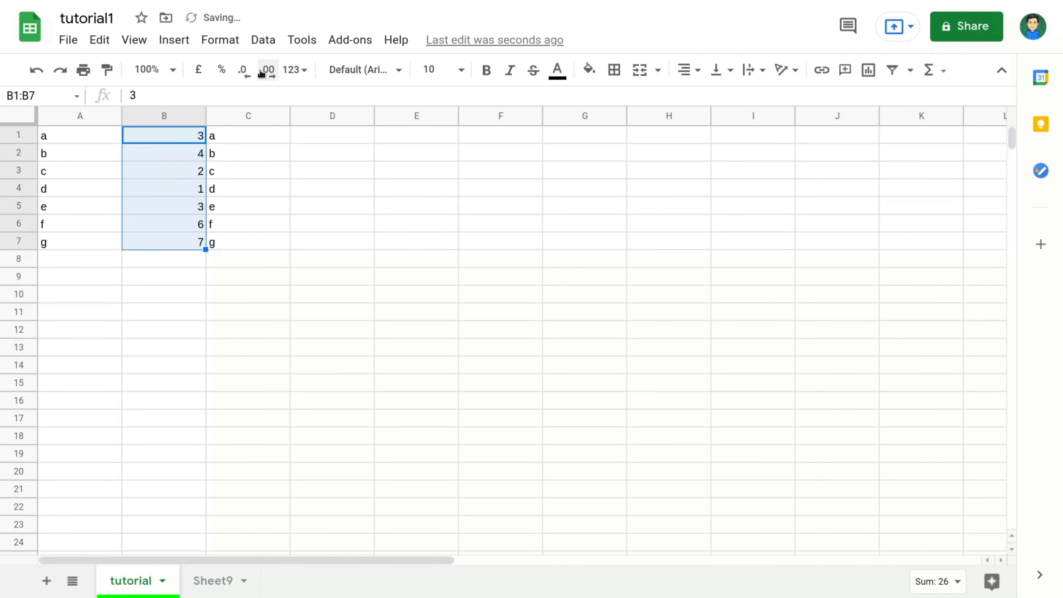
- Sort the whole sheet by column B in descending order (Z → A), and undo that sort
click(262, 41)
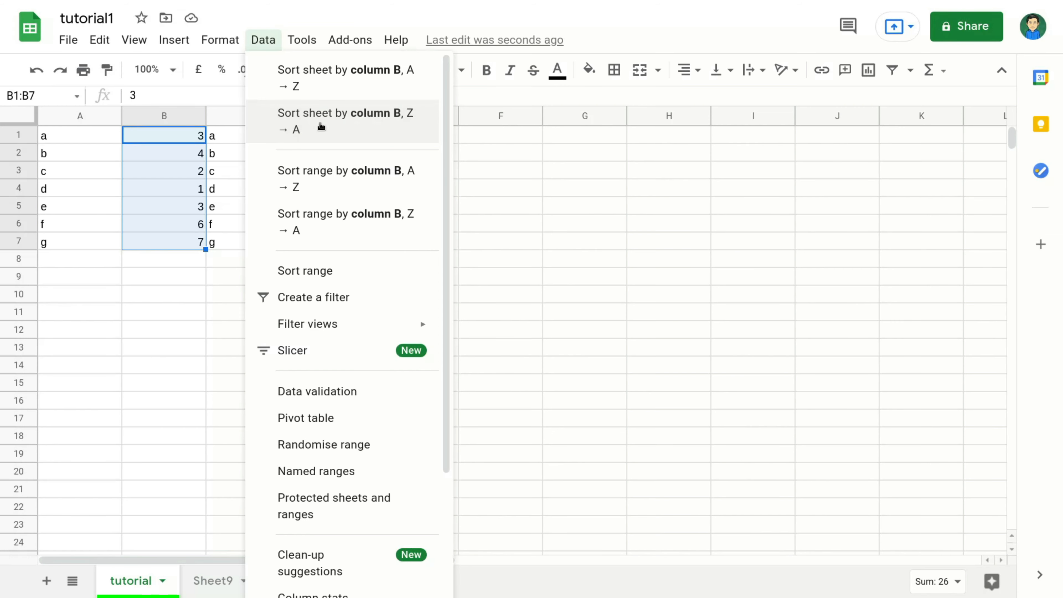
click(321, 122)
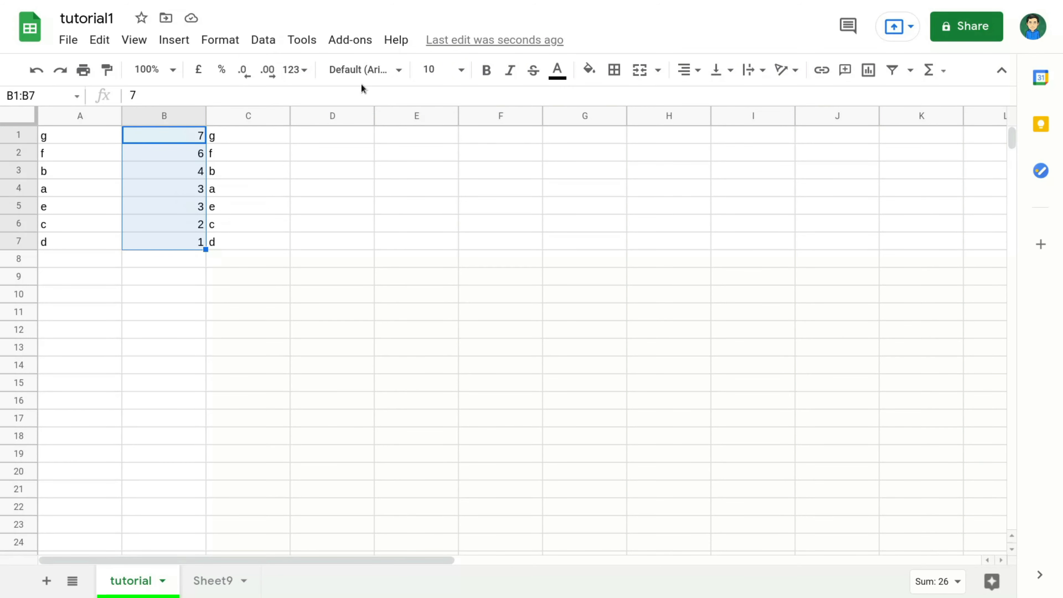
key(ctrl+z)
- Sort only the range B1:B7 by column B in descending order (Z → A)
click(263, 39)
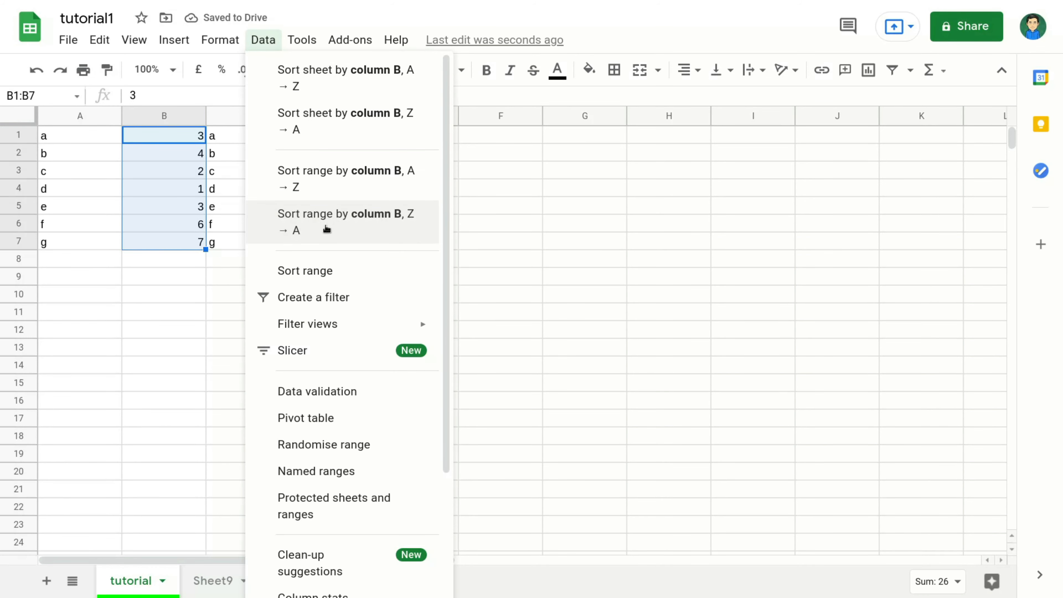
click(327, 228)
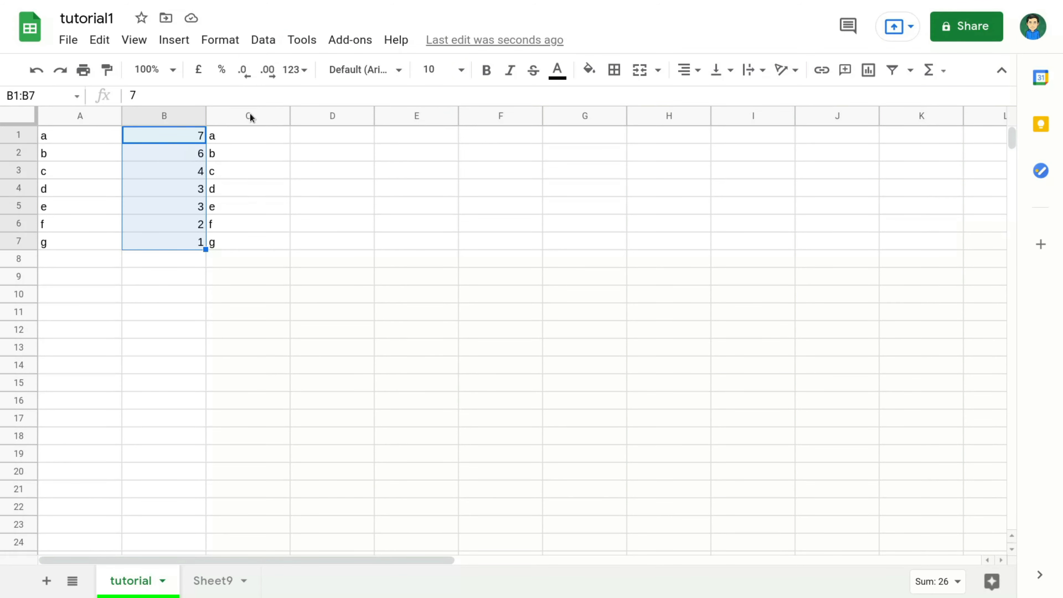
click(264, 40)
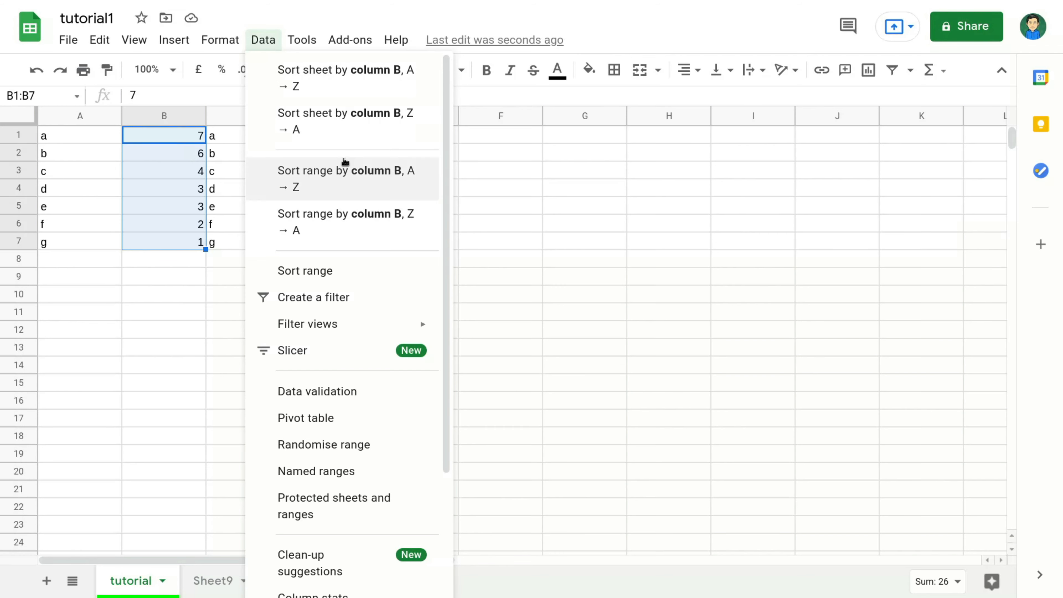
click(180, 279)
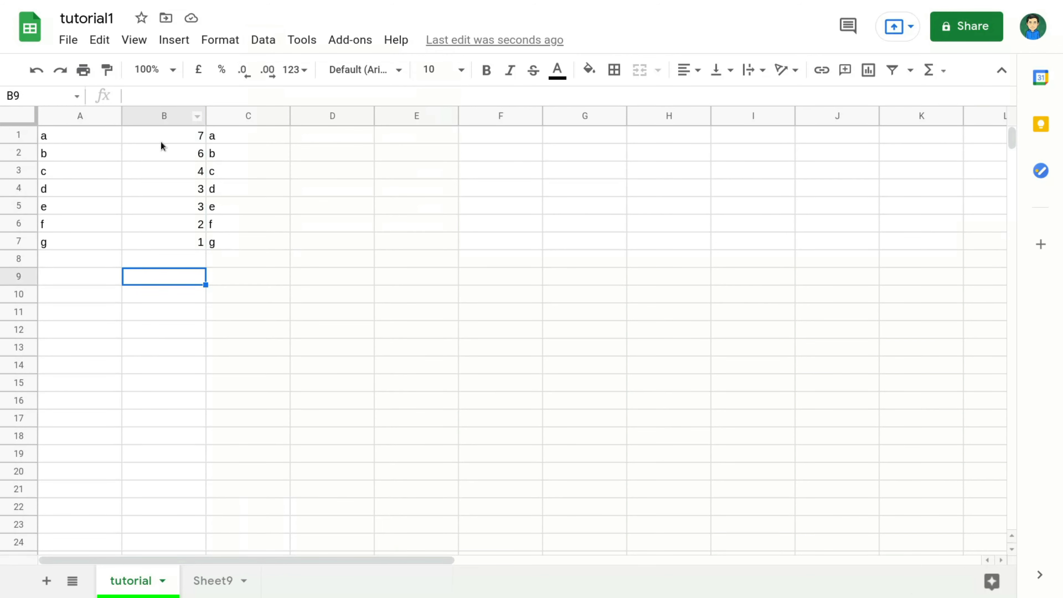
drag(160, 140, 192, 238)
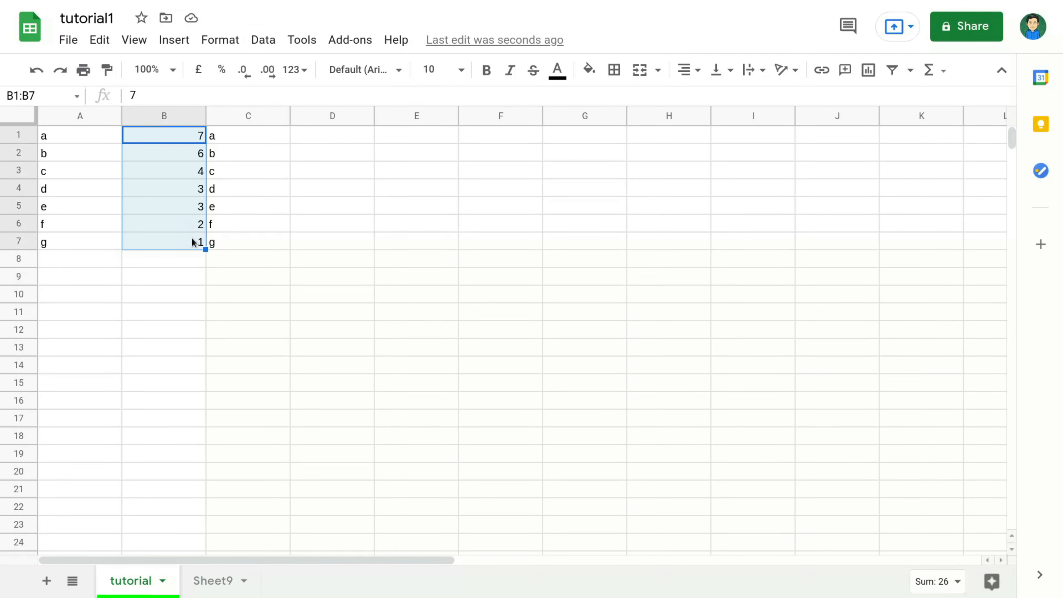
- Clear all the sample letters and numbers from the range A1:C8
drag(251, 259, 54, 134)
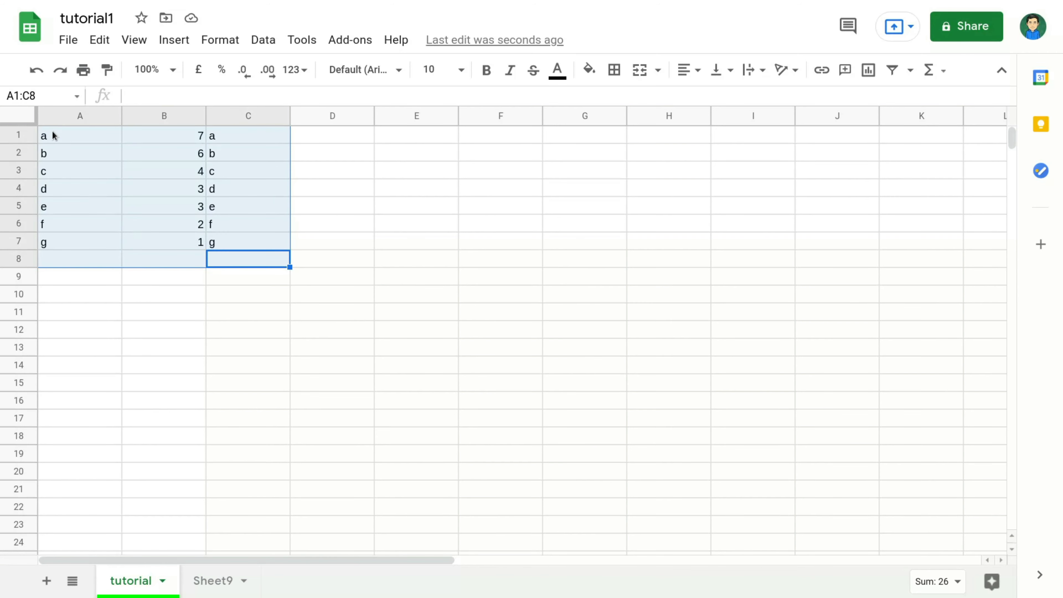
key(Delete)
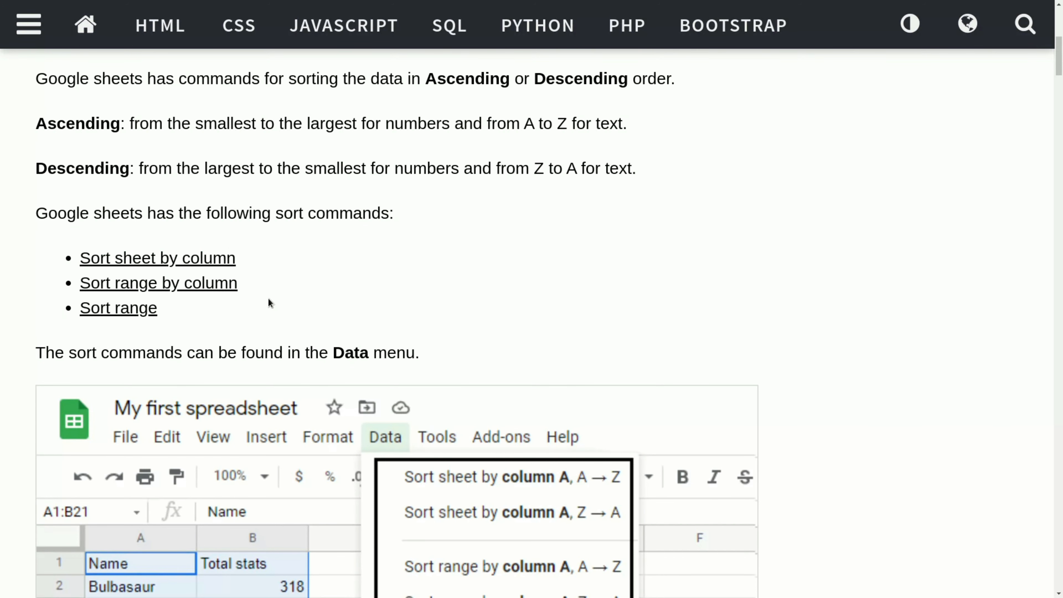
- Copy the example's Pokemon names and stats from the W3Schools sorting page and paste them into the Google Sheets spreadsheet at A1
scroll(377, 313, down, 12)
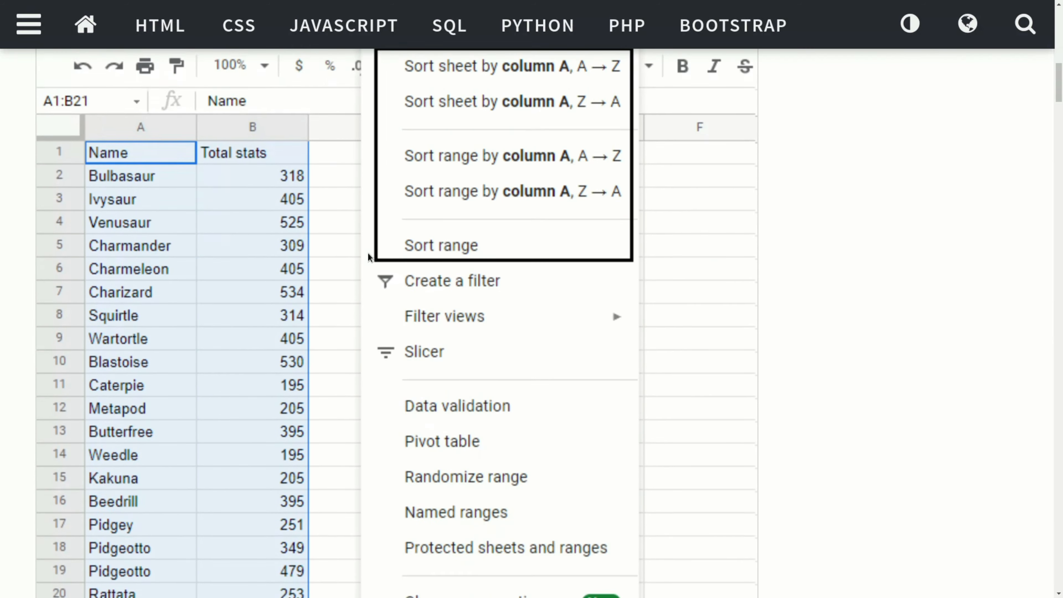
scroll(348, 276, down, 12)
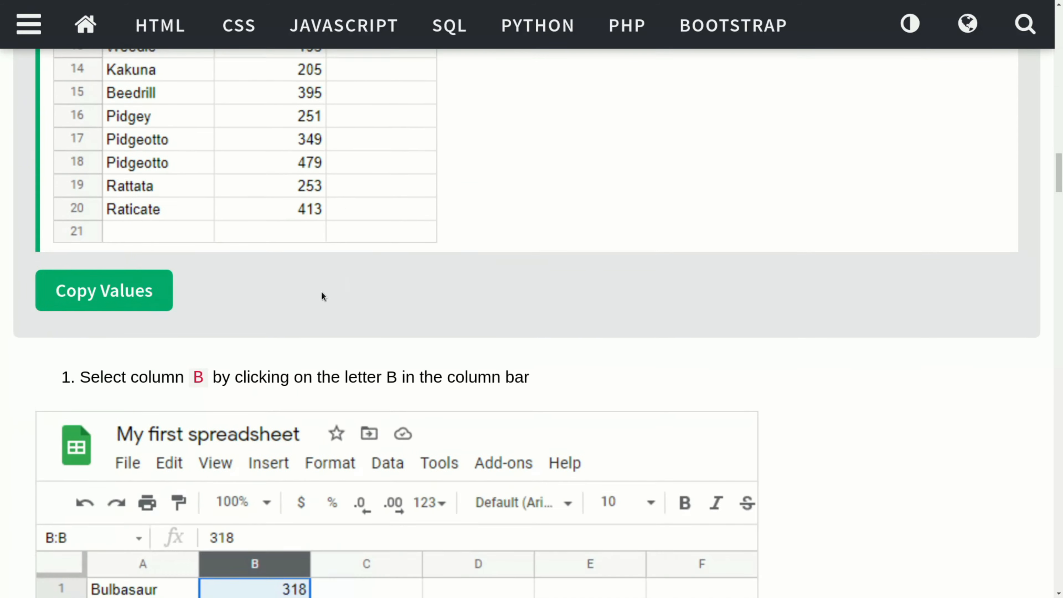
scroll(321, 291, up, 3)
click(104, 435)
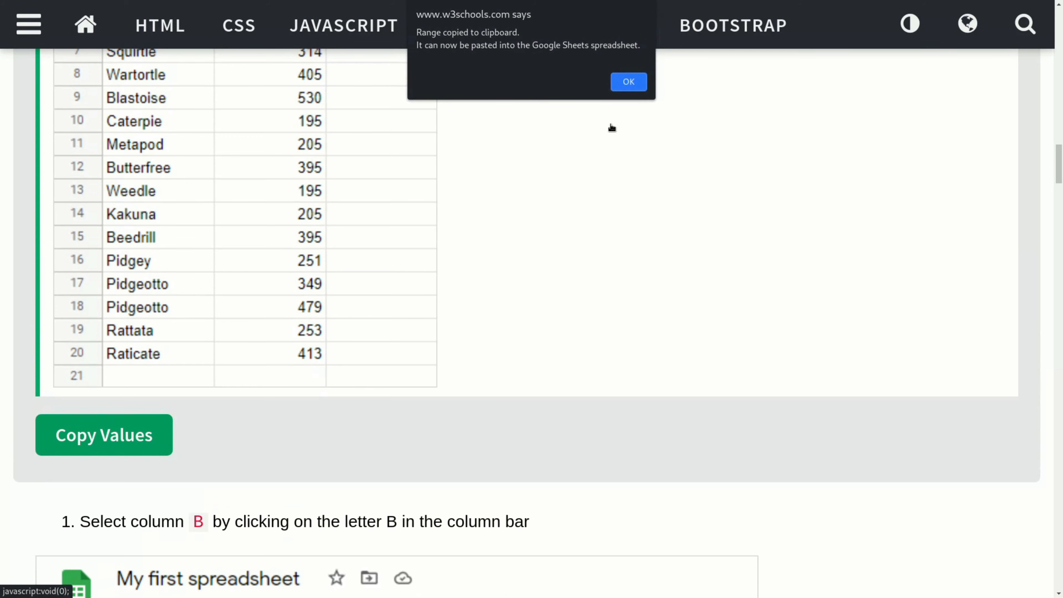
click(629, 80)
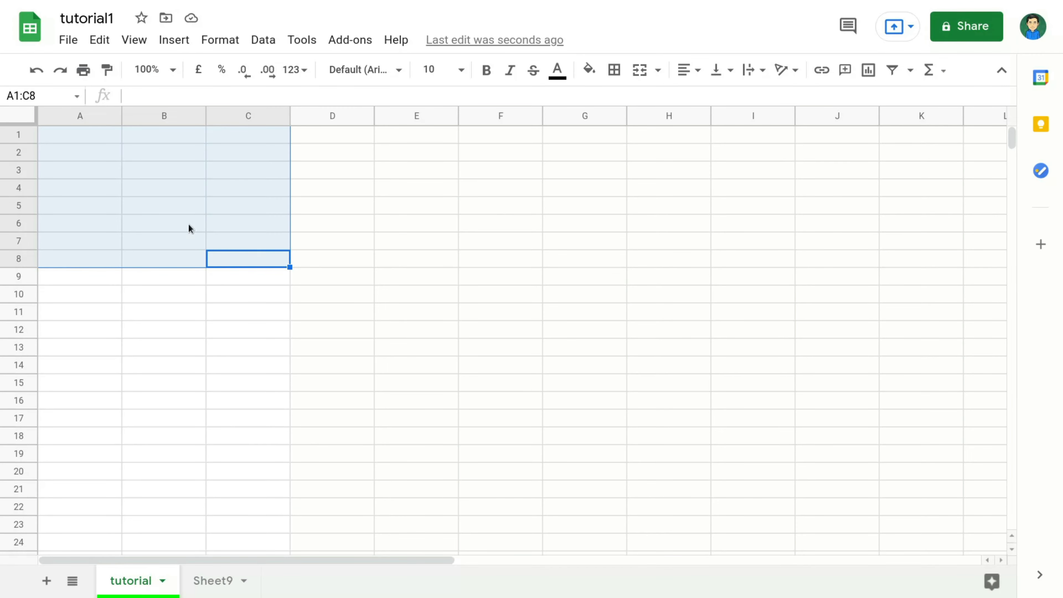
click(101, 136)
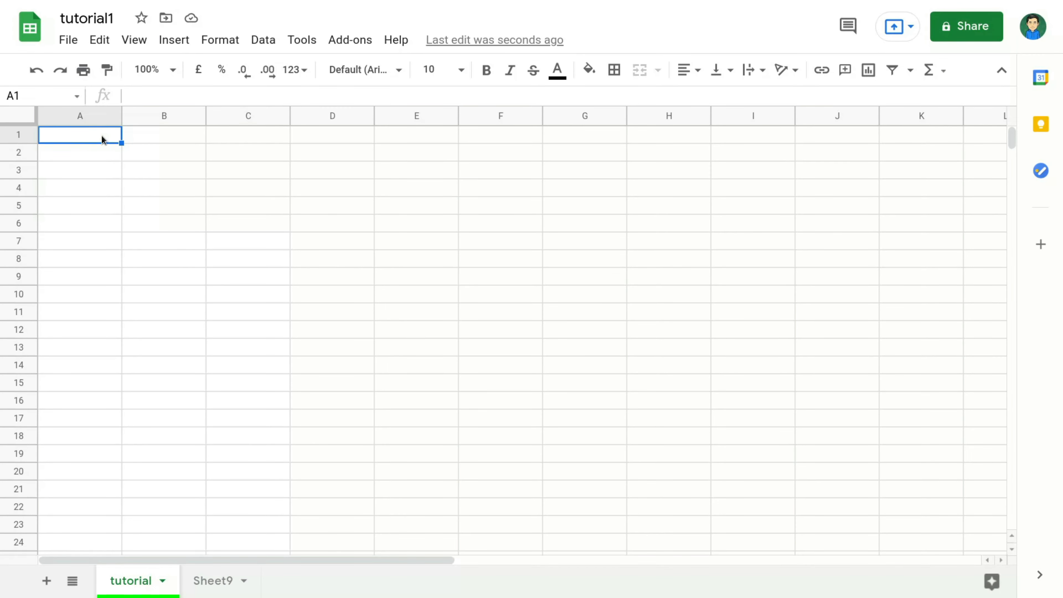
key(ctrl+v)
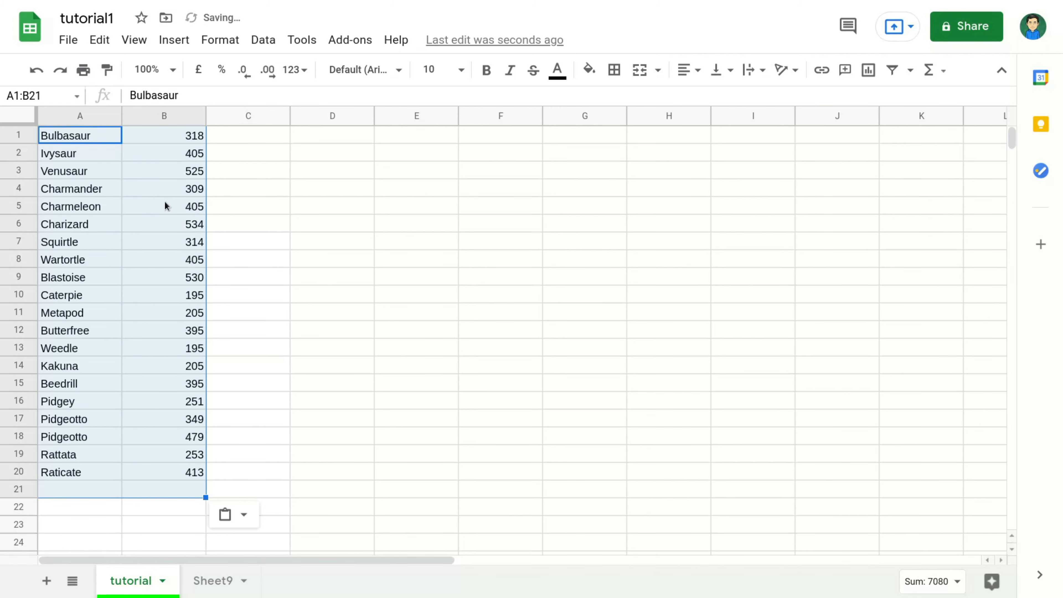
- Review the names in A1:A20, the numbers in column B and the sort commands offered for column A
drag(80, 136, 54, 261)
drag(70, 459, 70, 459)
drag(185, 134, 152, 467)
drag(77, 140, 93, 477)
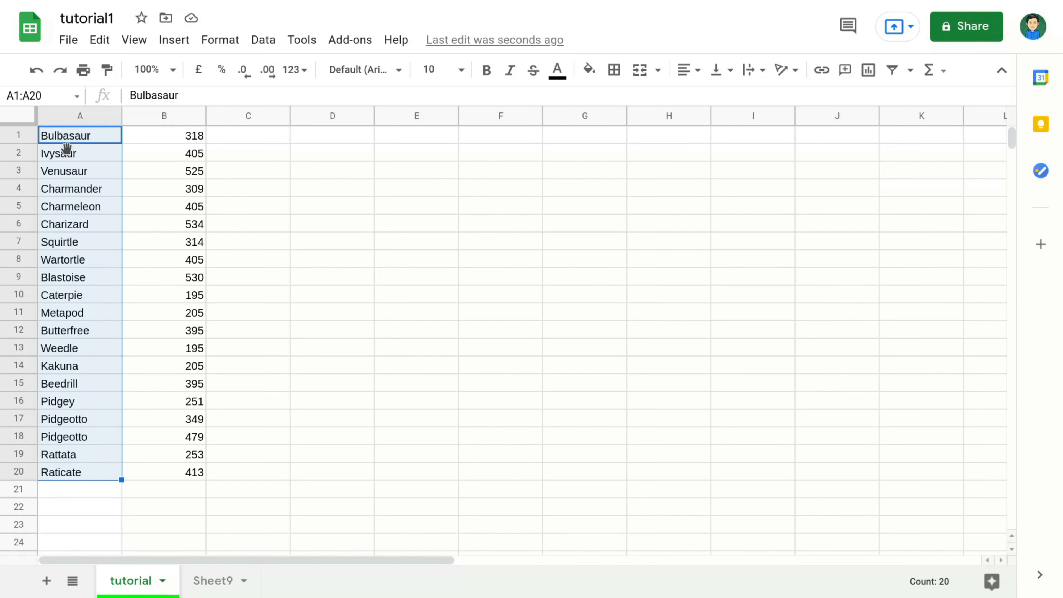
click(75, 116)
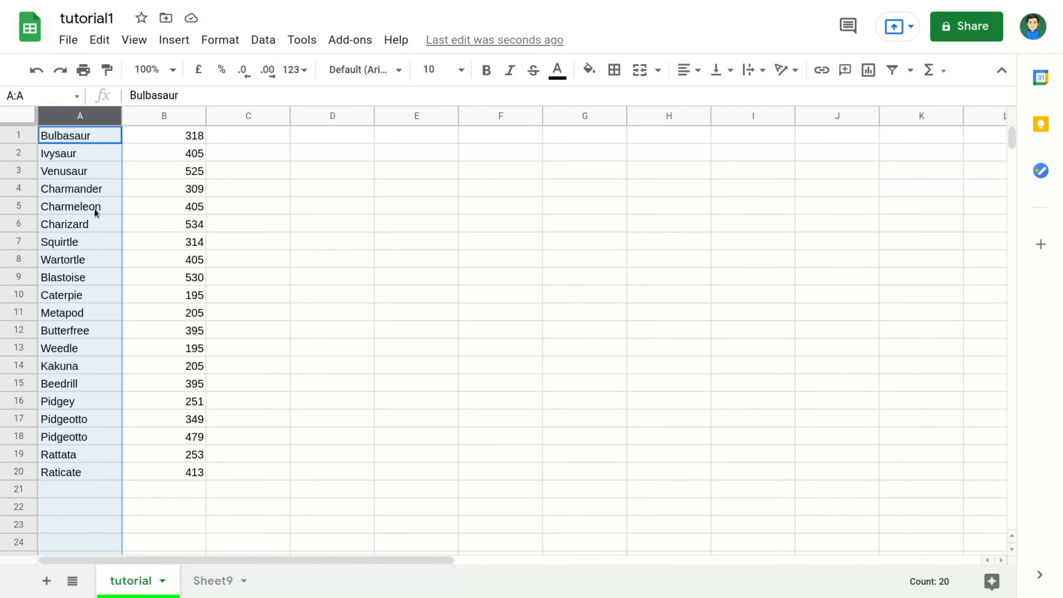
click(268, 43)
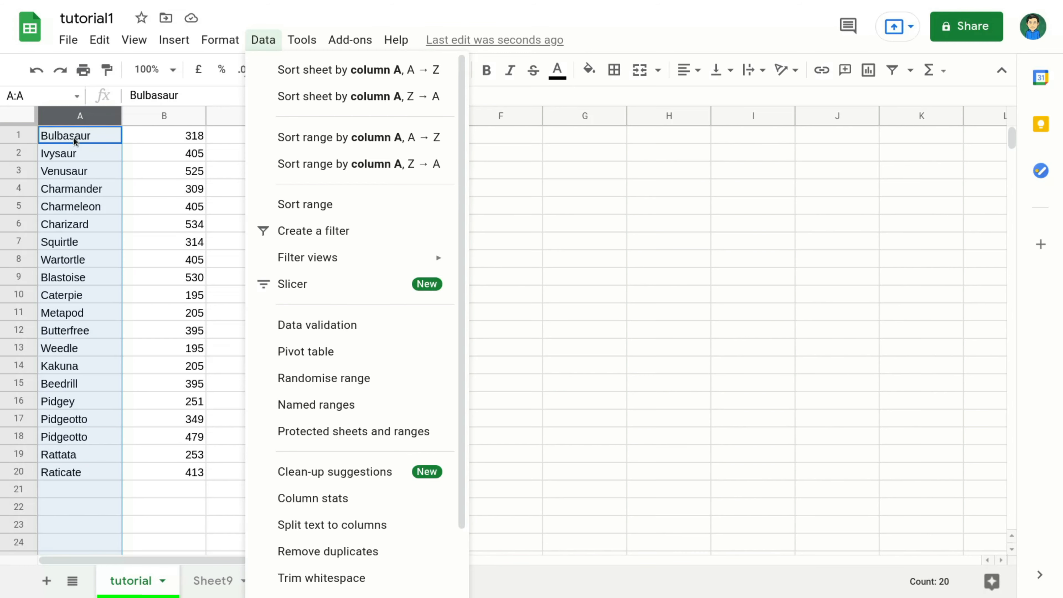
- Examine how the names in column A pair with the numbers in column B for Bulbasaur and Metapod
click(190, 136)
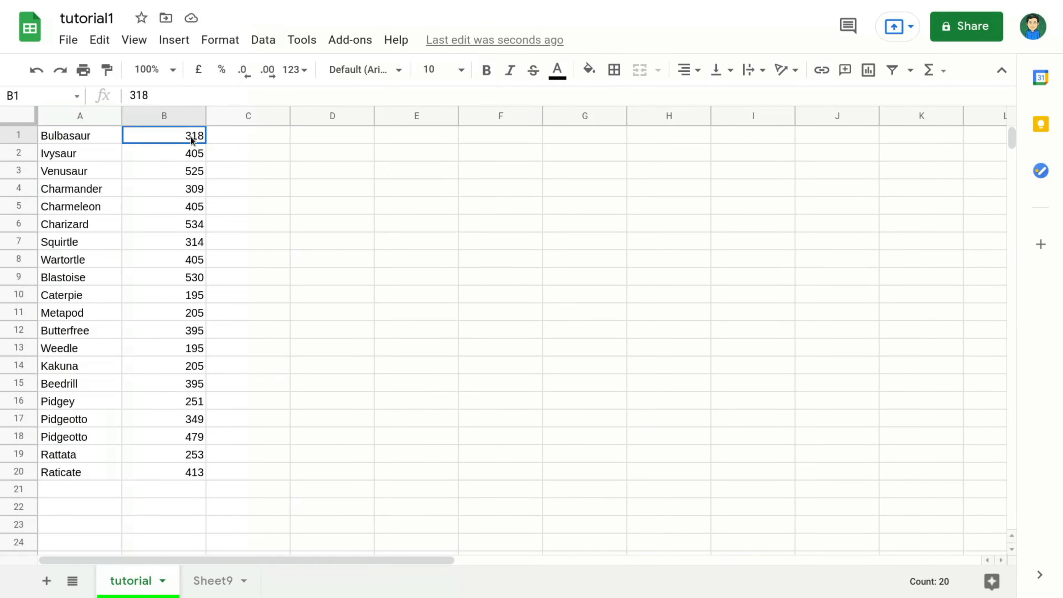
click(86, 137)
click(167, 136)
click(82, 315)
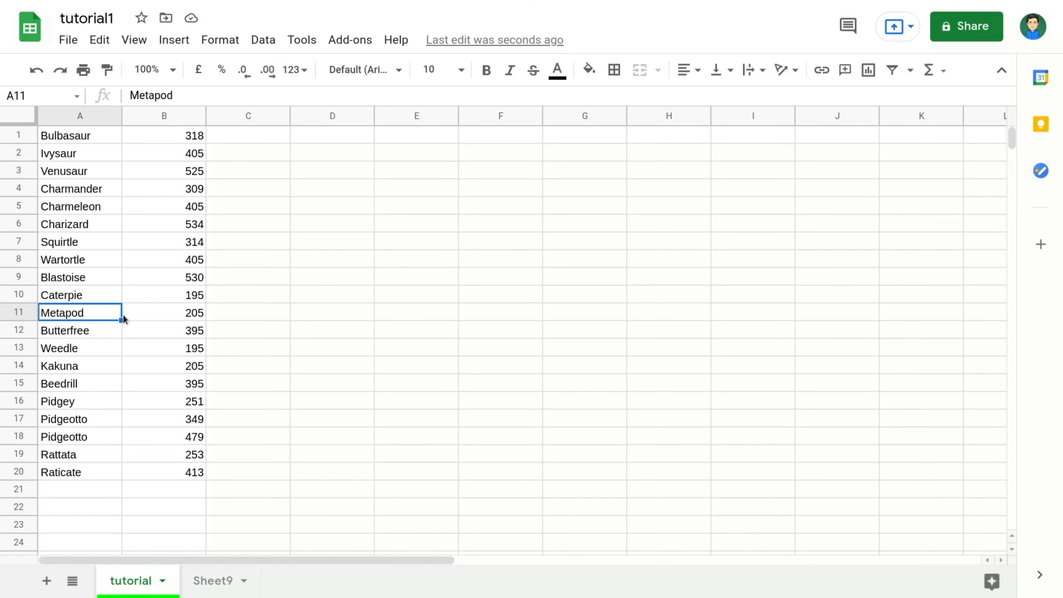
click(193, 318)
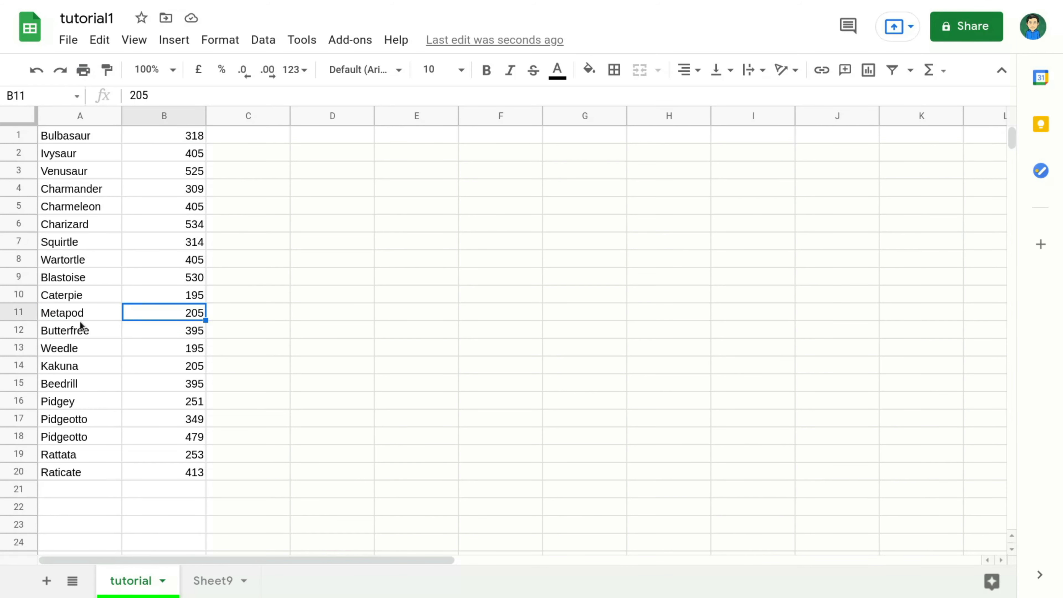
drag(69, 302, 119, 308)
click(175, 315)
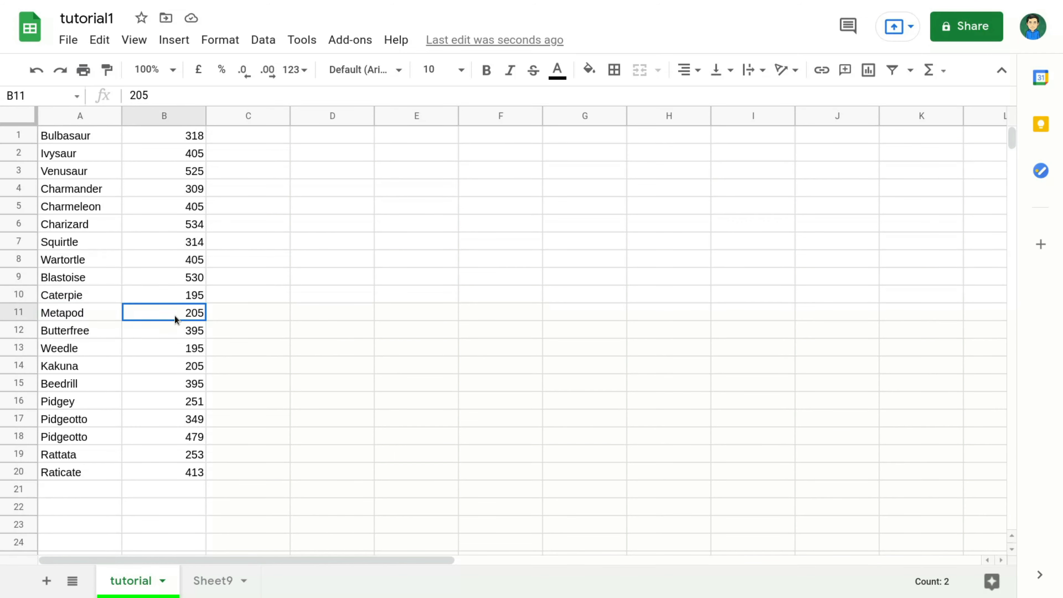
click(89, 319)
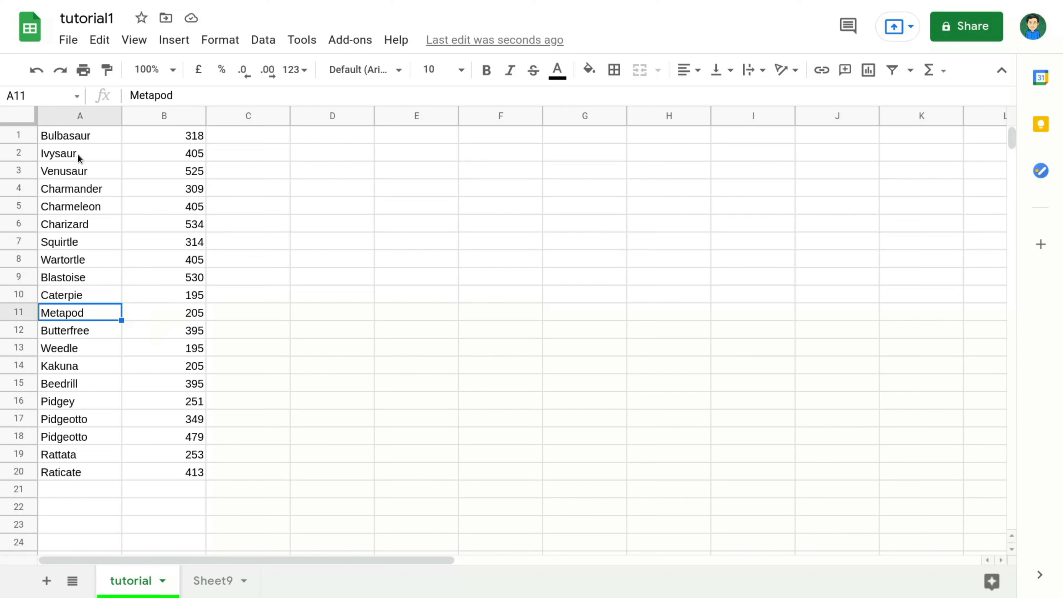
- Sort the whole sheet by the names in column A in ascending order (A → Z)
click(77, 115)
click(270, 39)
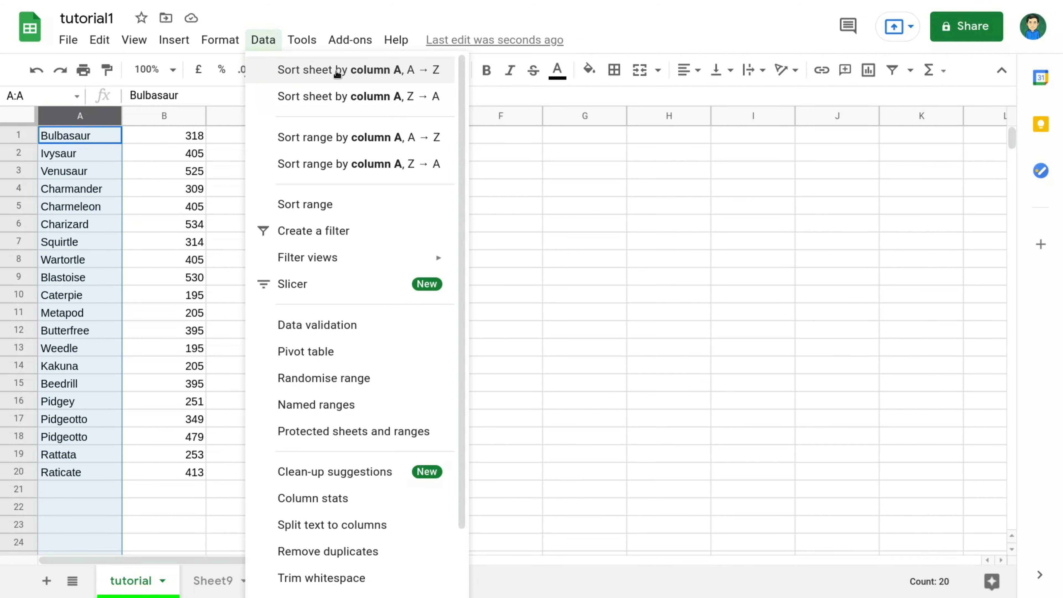
click(336, 70)
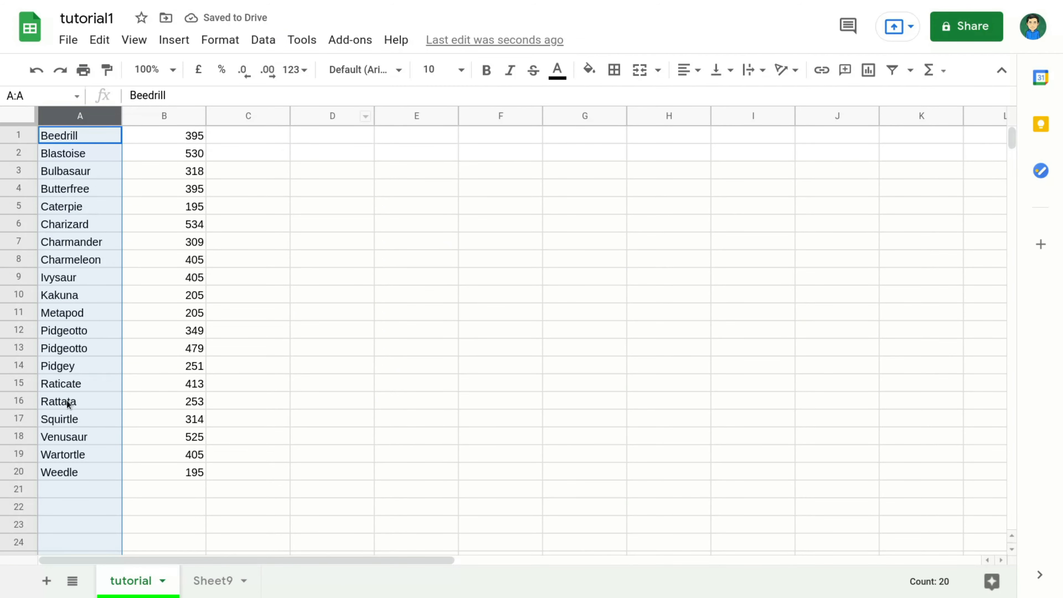
- Check the number paired with Metapod in column B, and undo the sheet sort by column A
click(67, 313)
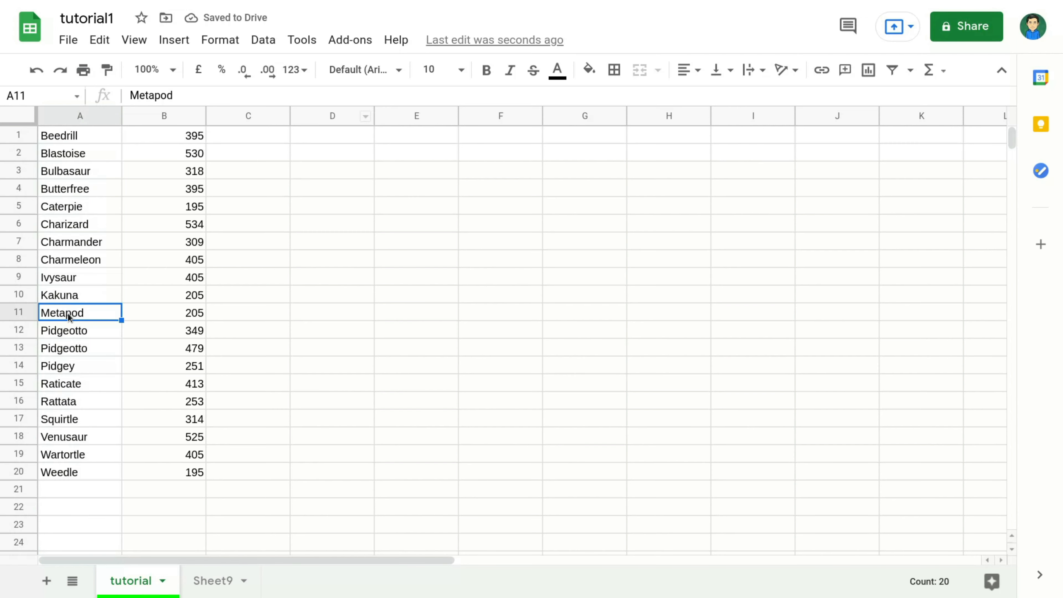
click(151, 317)
click(50, 310)
key(ctrl+z)
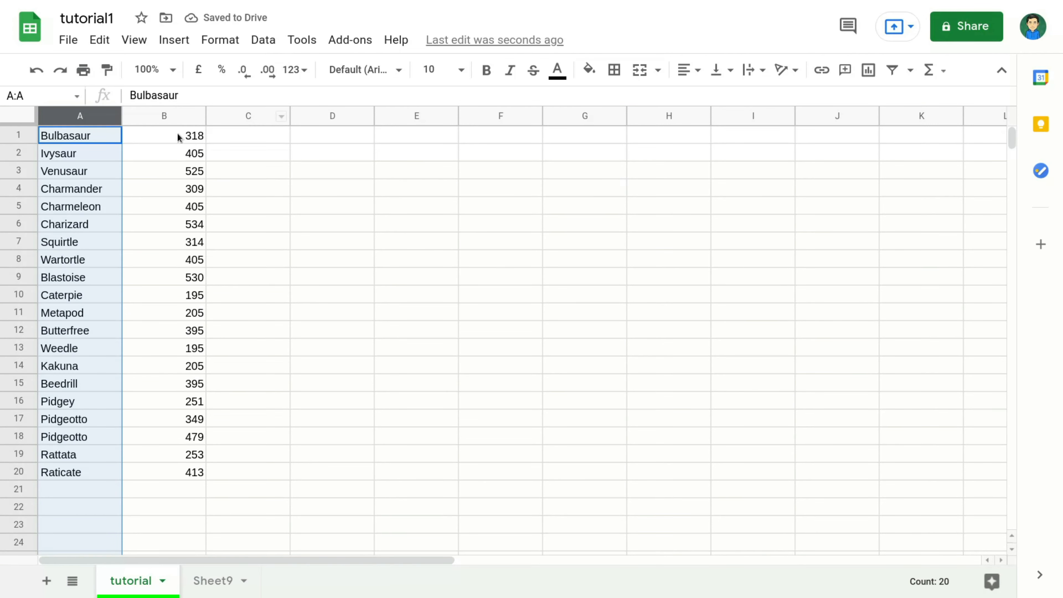
- Sort the whole sheet by the numbers in column B in ascending order (A → Z)
click(175, 116)
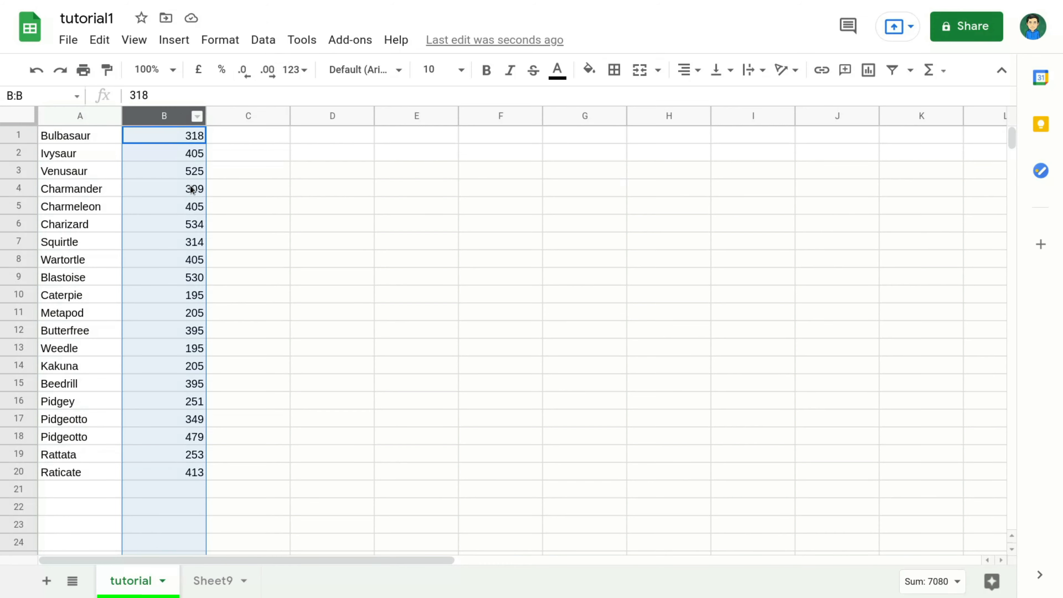
click(264, 42)
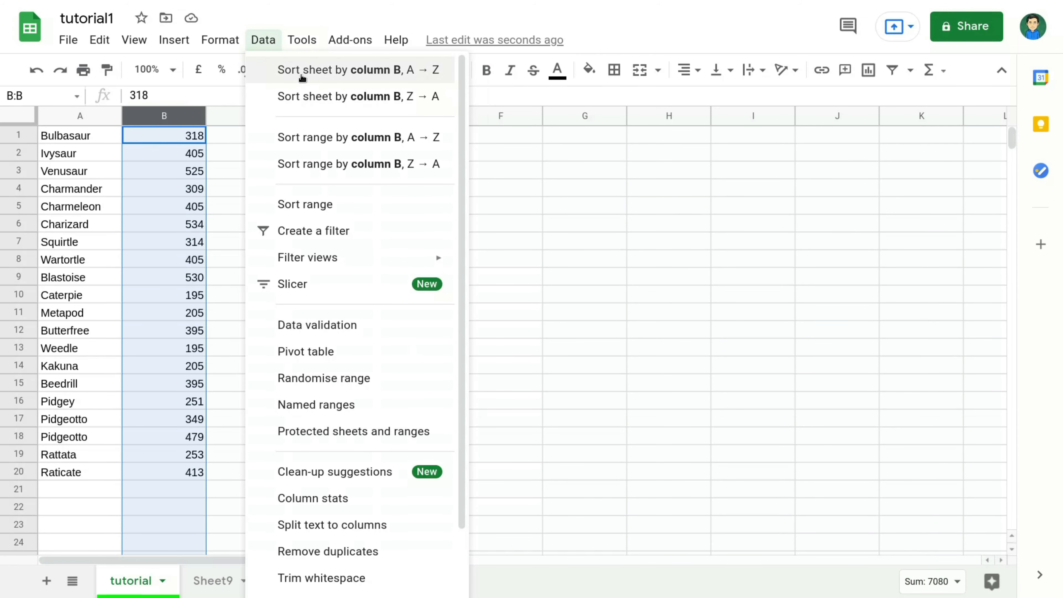
click(302, 77)
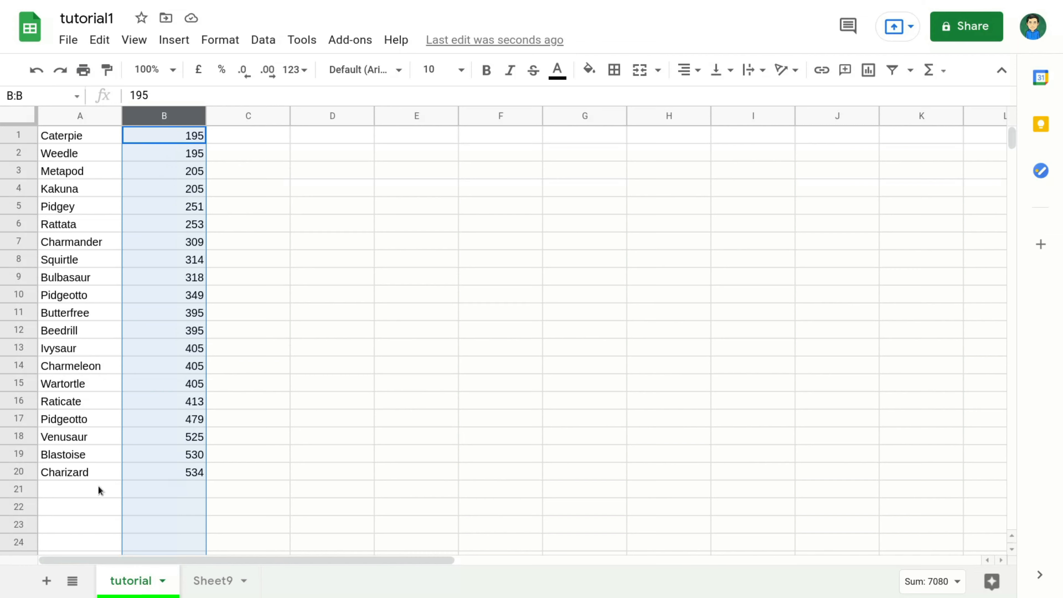
- Undo the ascending sheet sort by column B, and sort the whole sheet by column B in descending order (Z → A)
click(268, 40)
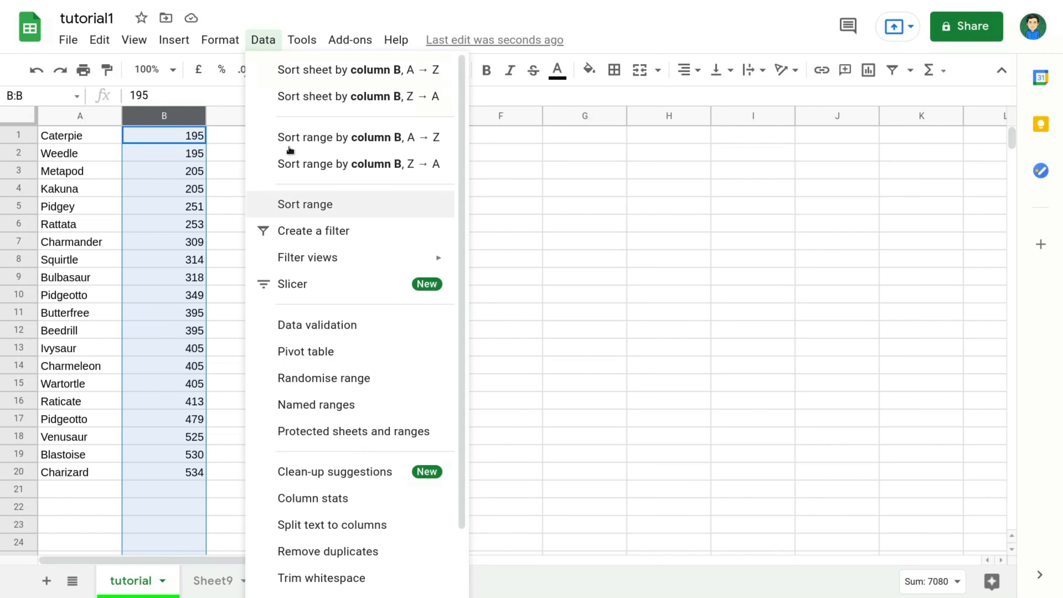
click(657, 277)
key(ctrl+z)
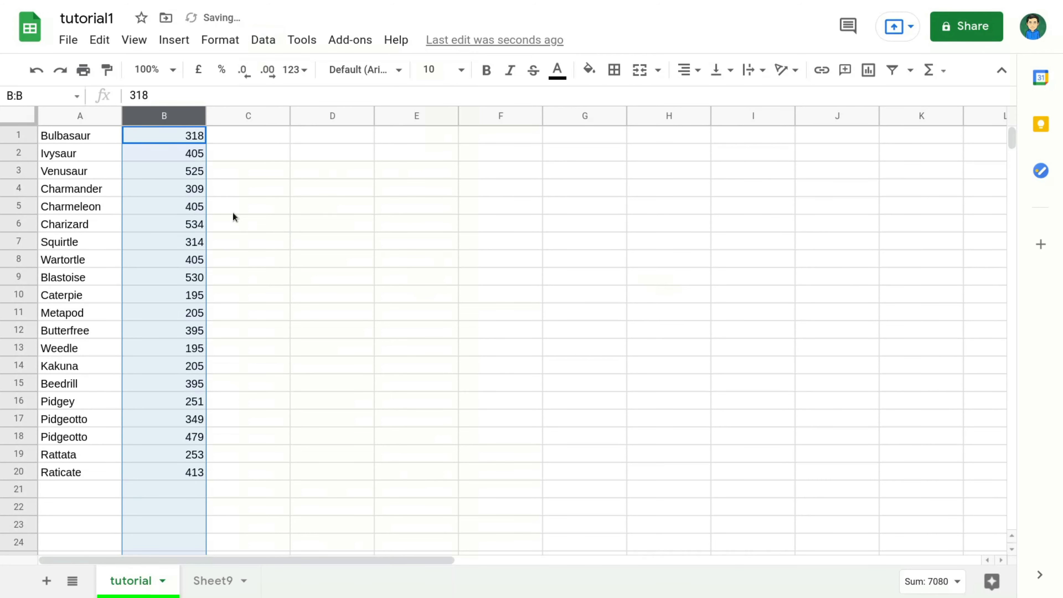
click(263, 40)
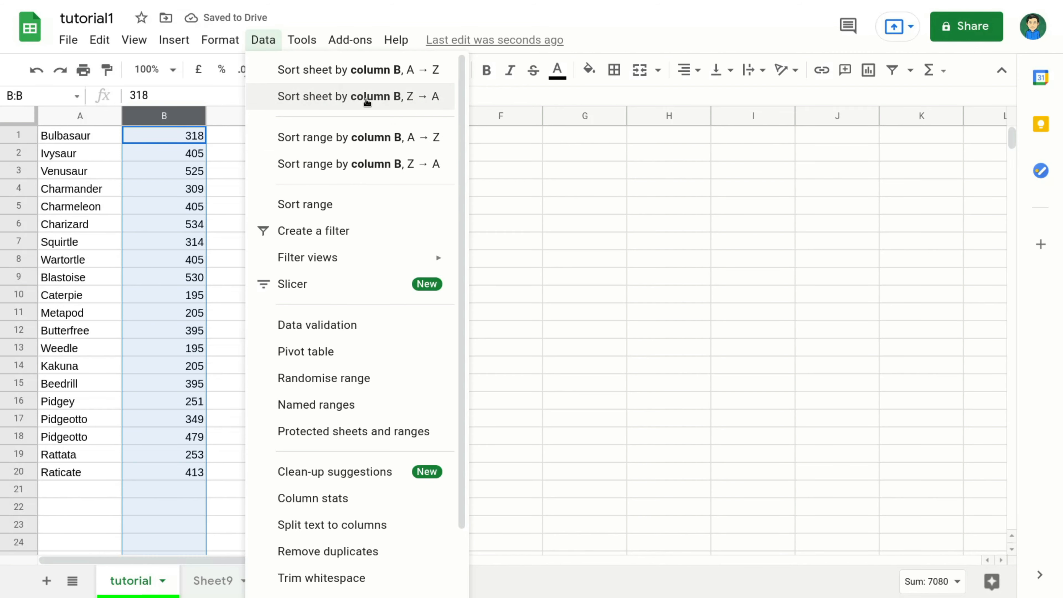
click(367, 101)
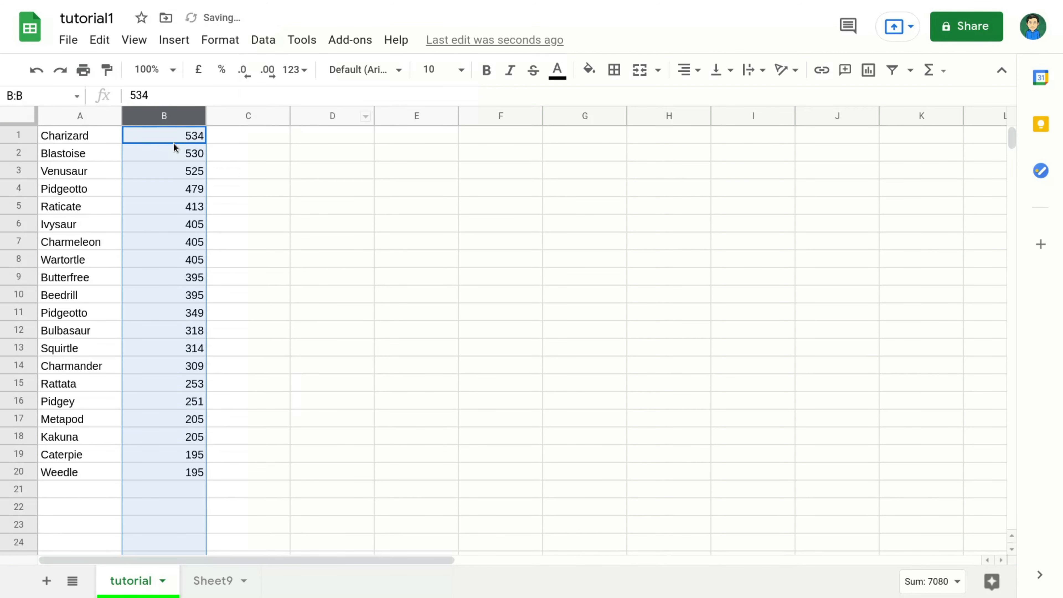
- Examine how the names in column A pair with the numbers in column B, and review the sort options offered for a single cell
click(148, 137)
click(79, 136)
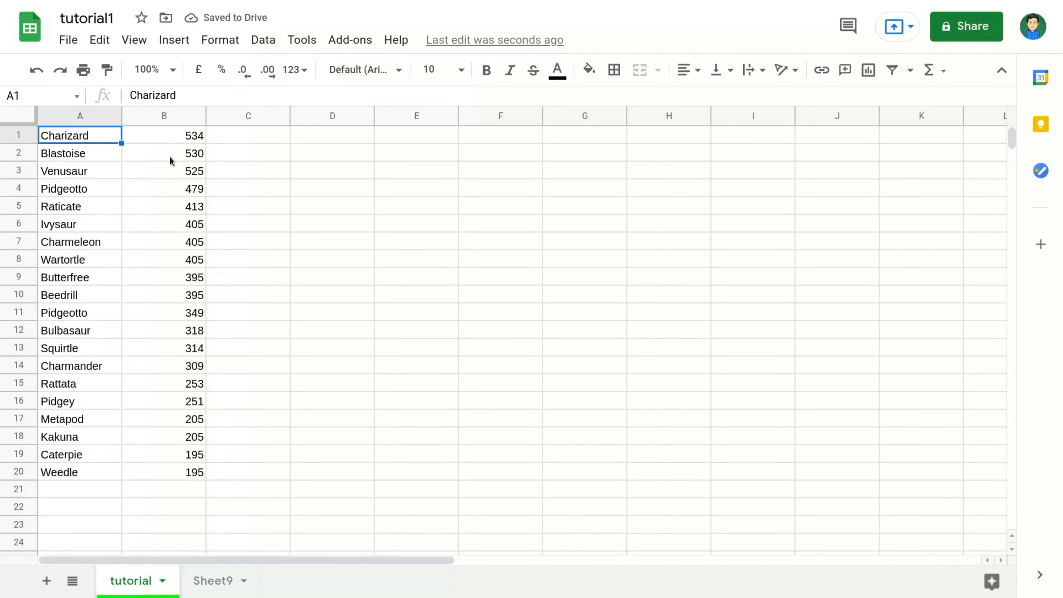
click(88, 151)
click(123, 177)
click(69, 172)
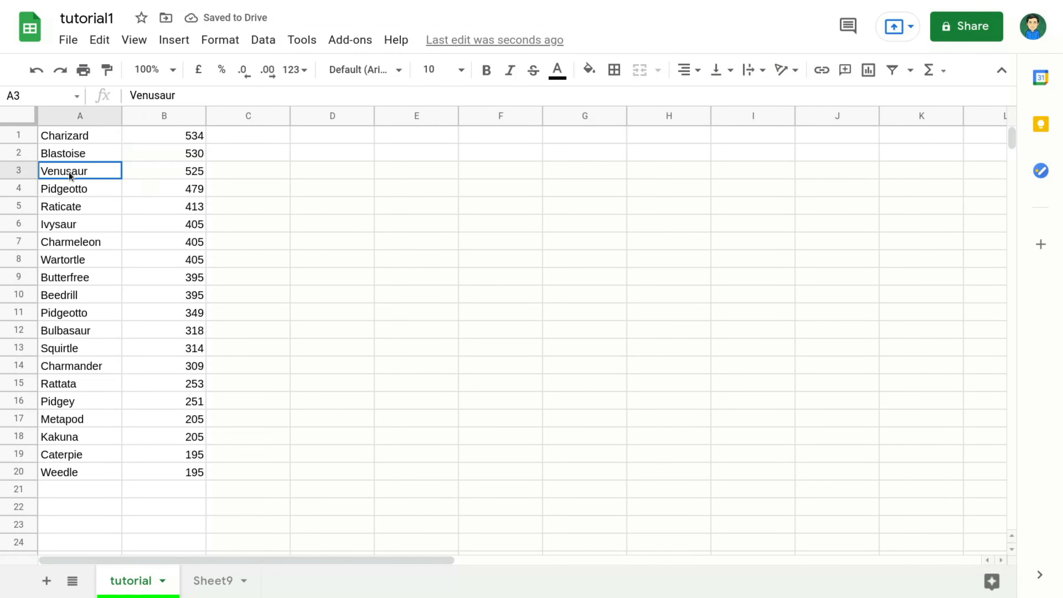
click(167, 188)
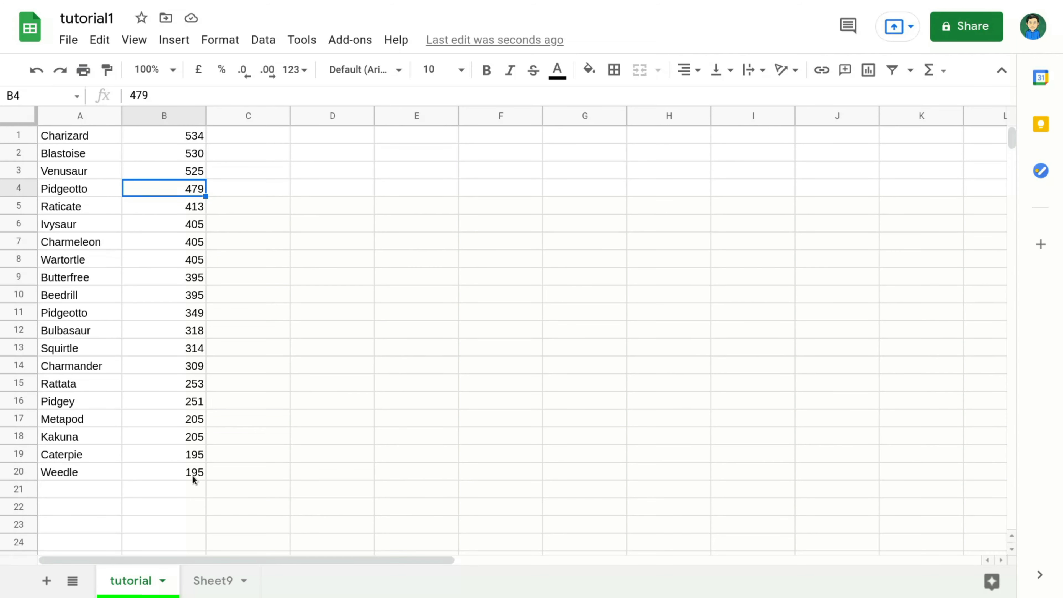
click(262, 40)
click(302, 39)
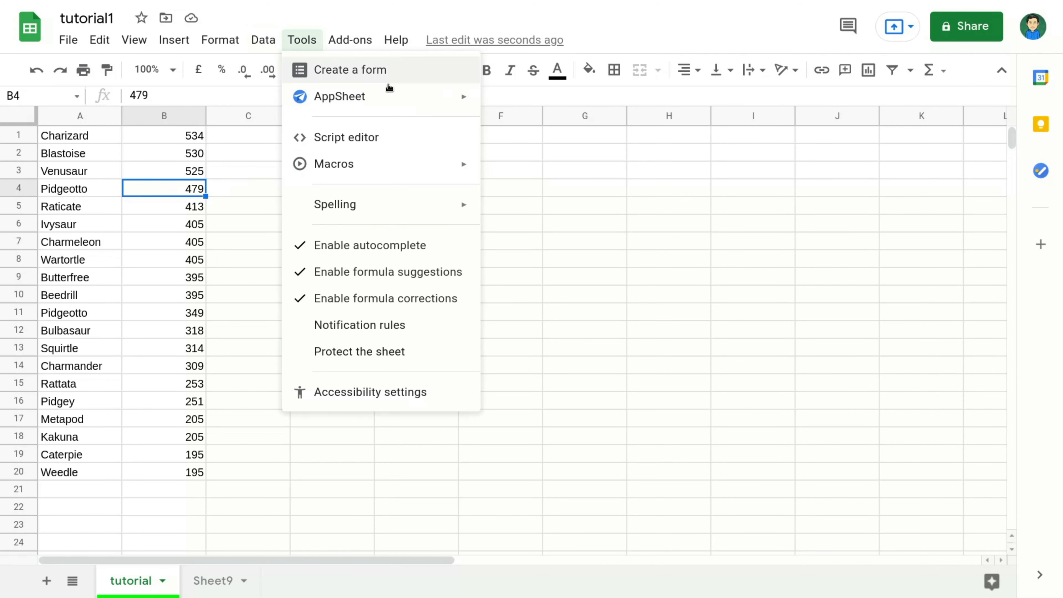
mouse_move(272, 40)
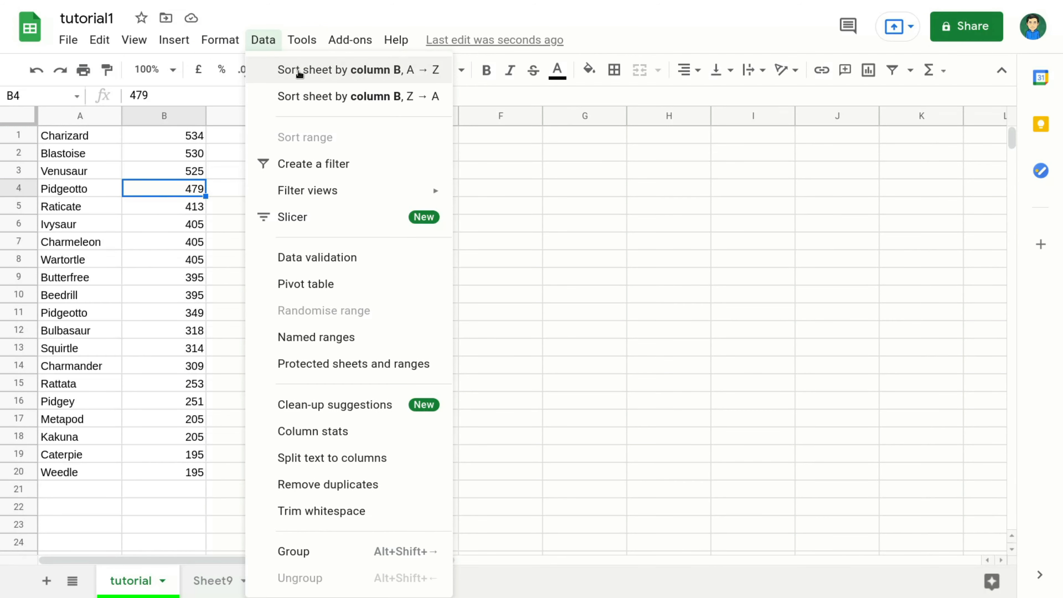
click(607, 173)
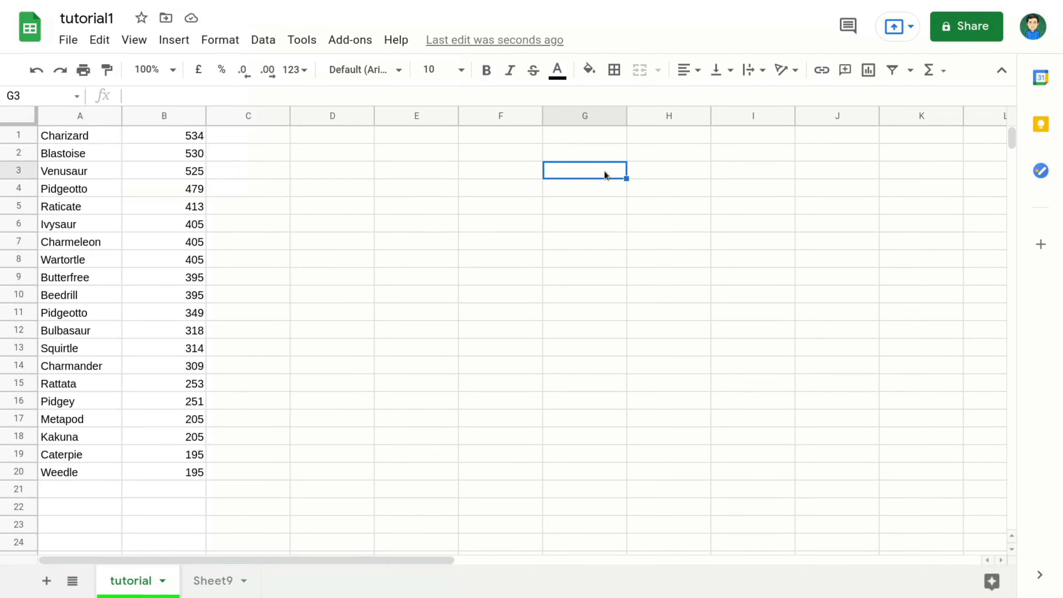
- Undo the descending sheet sort by column B, keeping column B selected
click(166, 117)
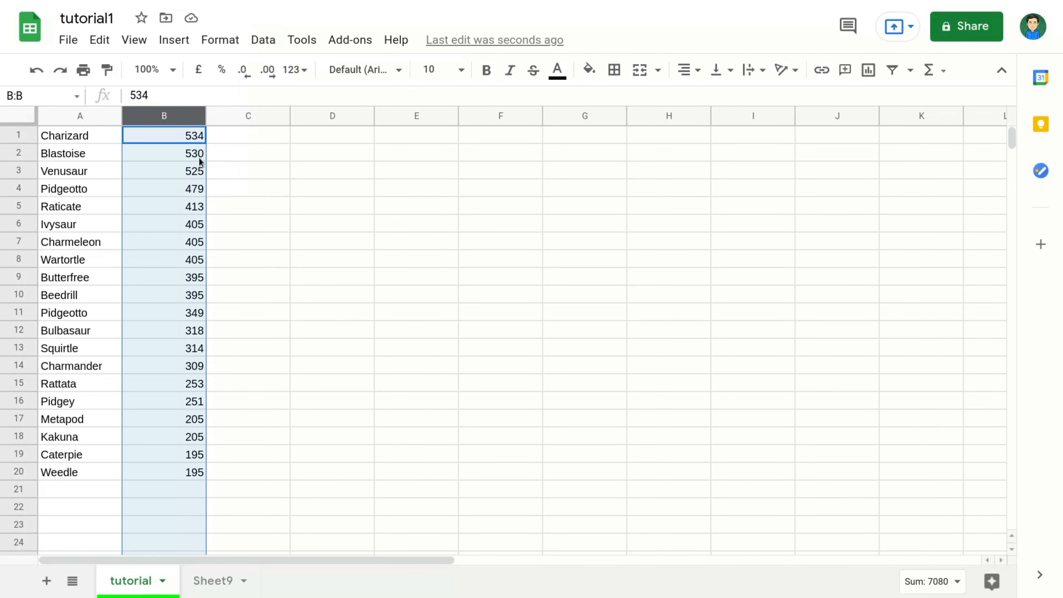
key(ctrl+z)
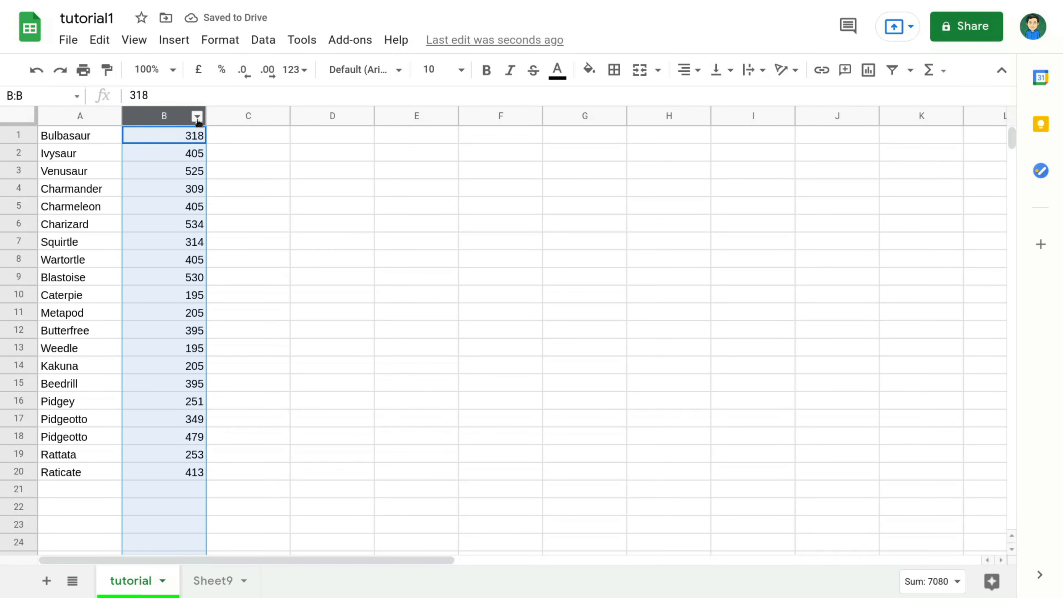
- Sort the whole sheet ascending (A → Z) from column B's own options, and undo that sort
click(197, 117)
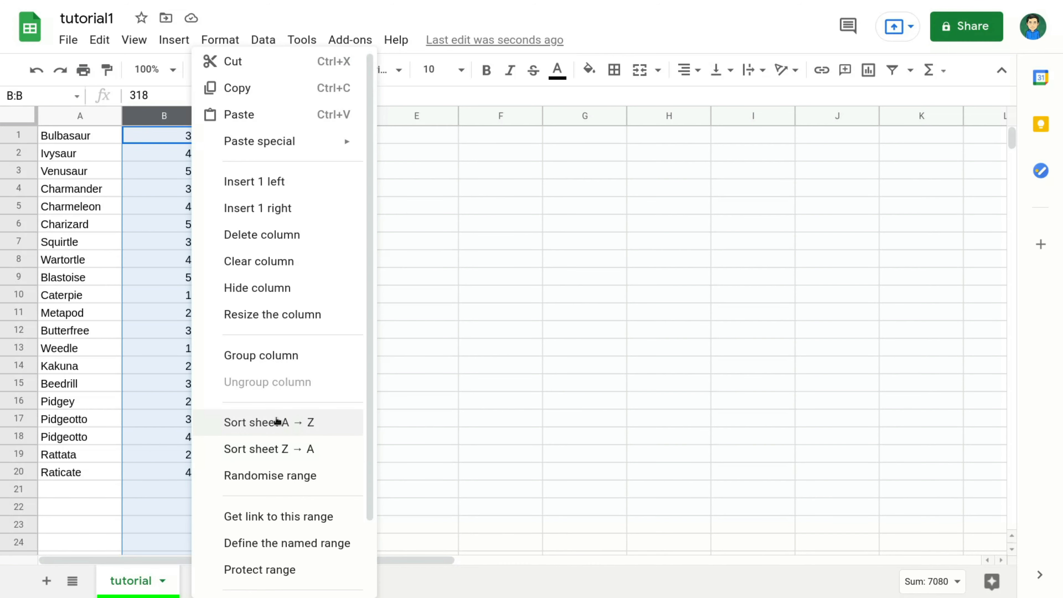
click(276, 421)
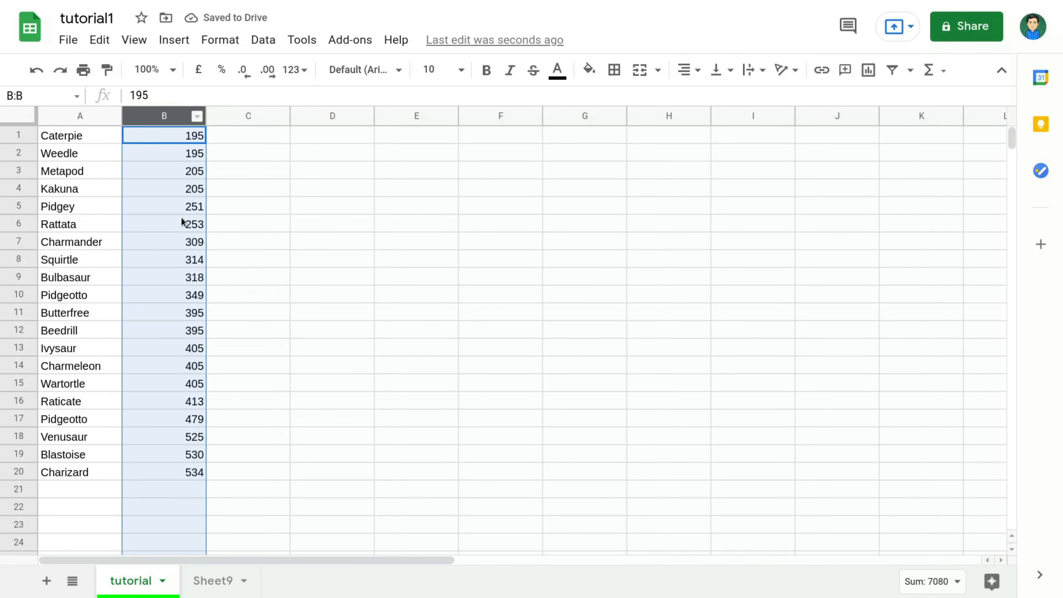
key(ctrl+z)
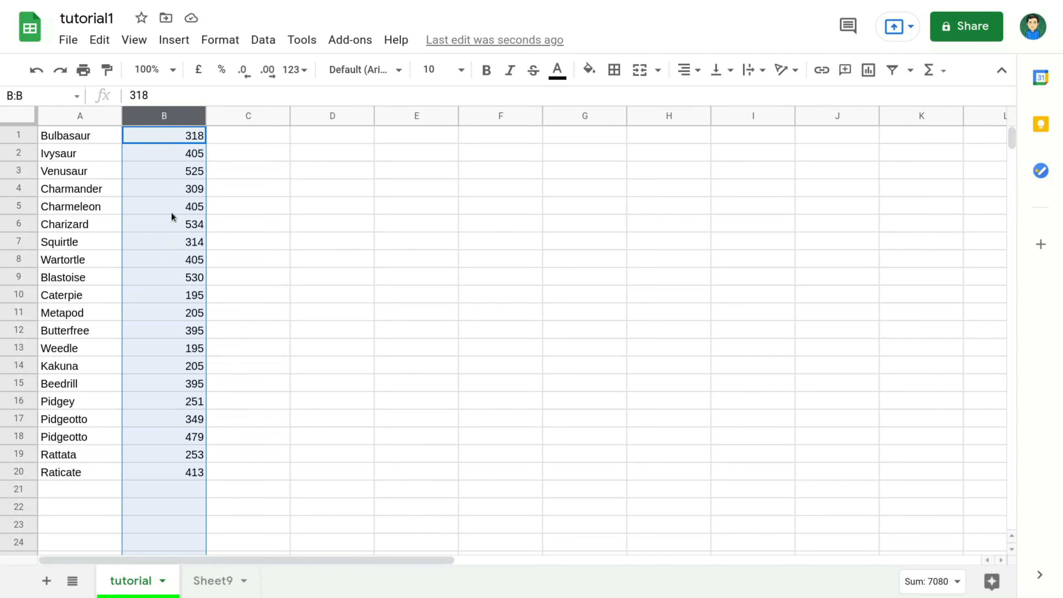
- Sort only the range in column B in ascending order (A → Z), leaving the names in column A out of the sort
click(339, 160)
drag(193, 136, 151, 469)
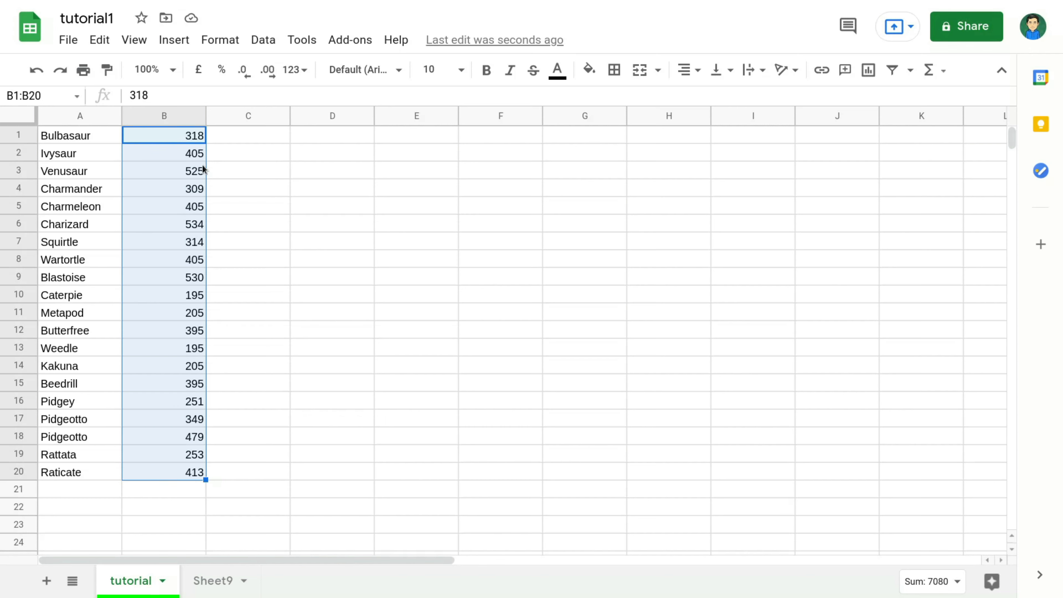
click(165, 119)
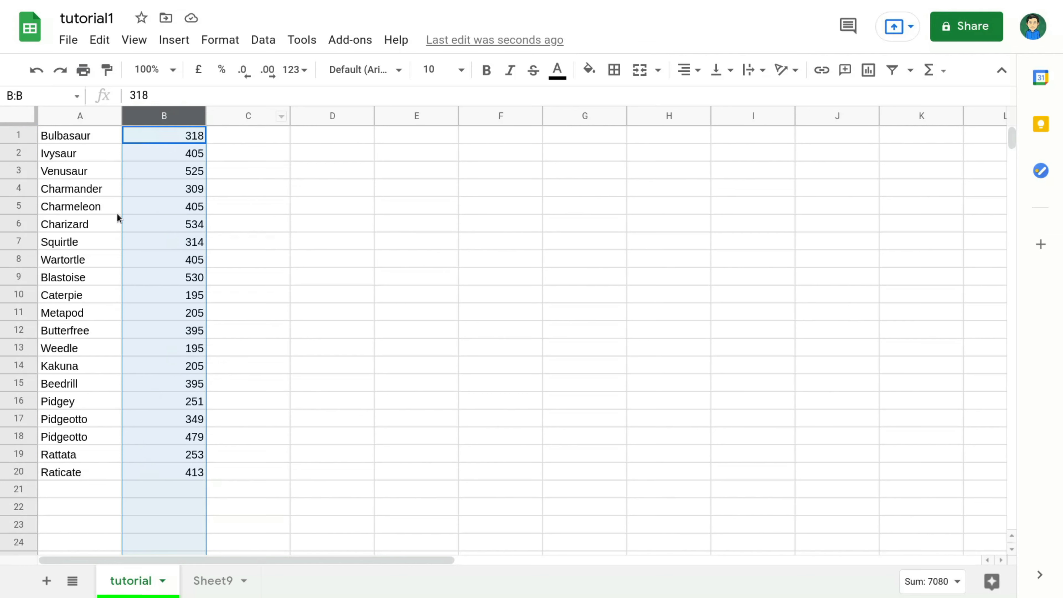
click(260, 41)
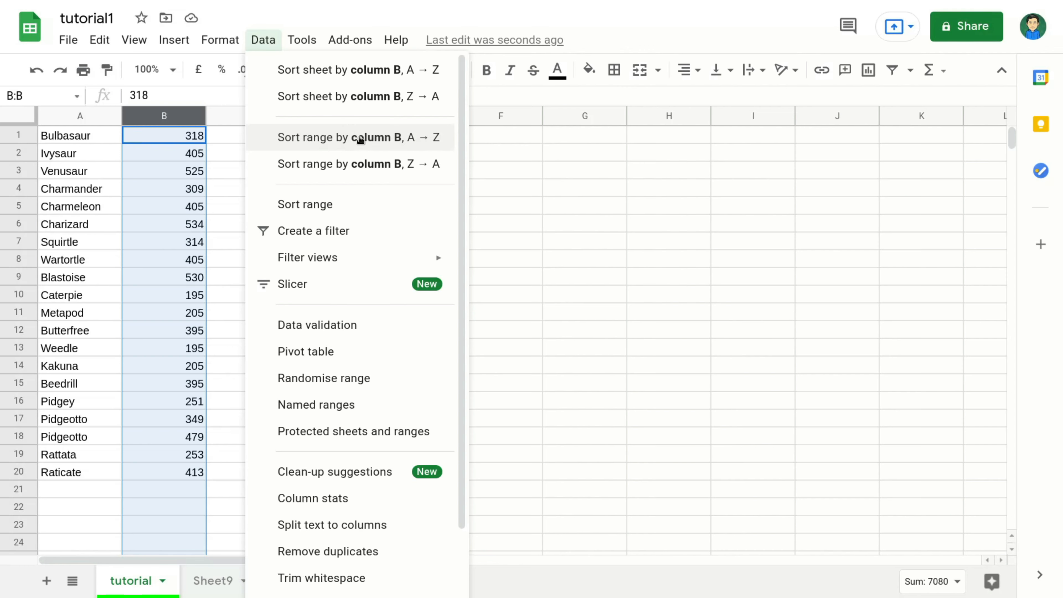
click(359, 138)
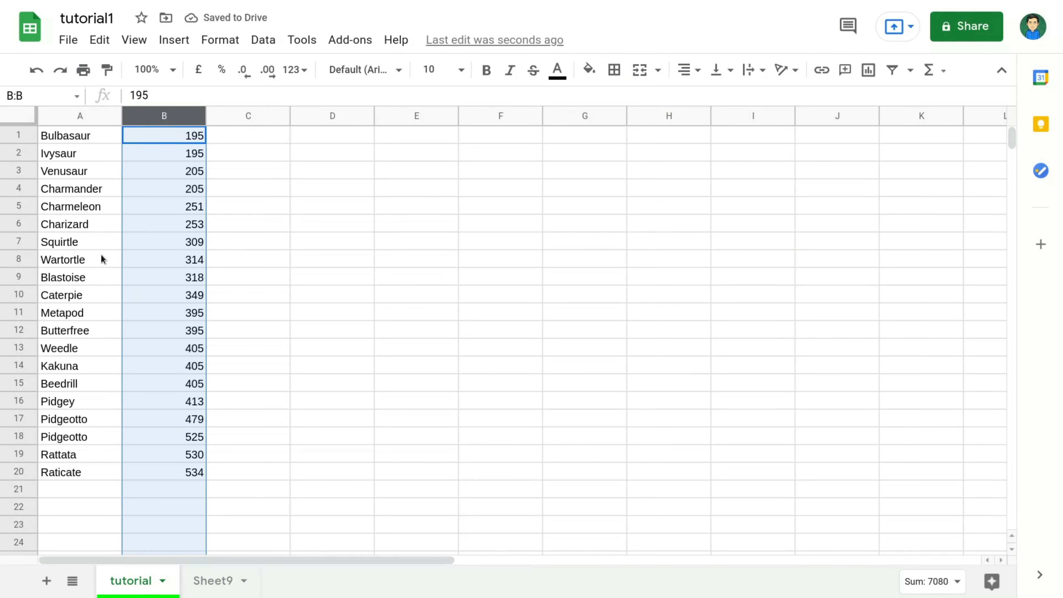
- Sort only the range in column A in ascending order (A → Z), and select the sorted names in A1:A20
click(69, 117)
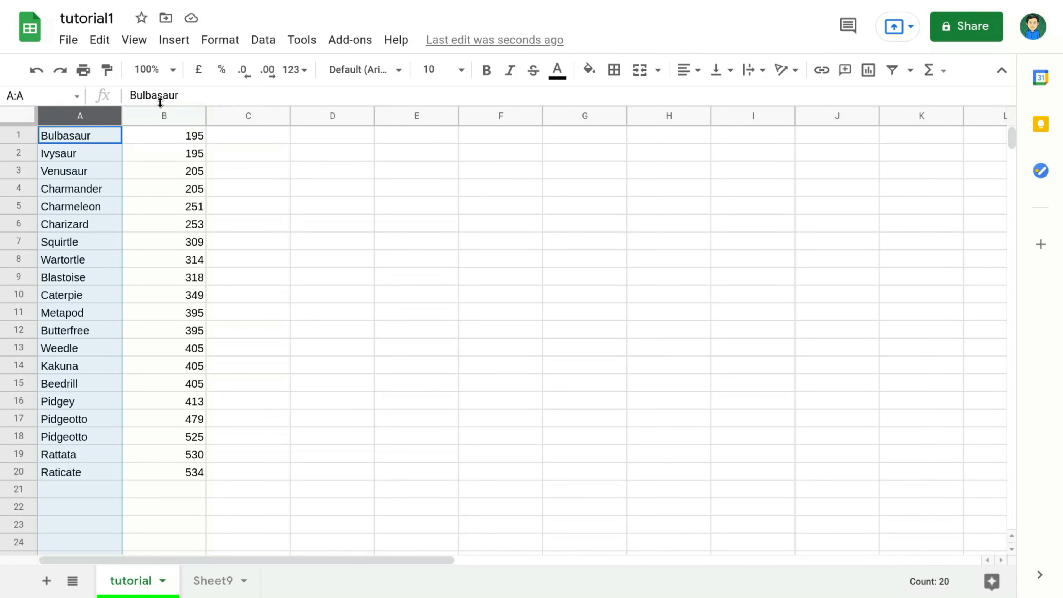
click(263, 41)
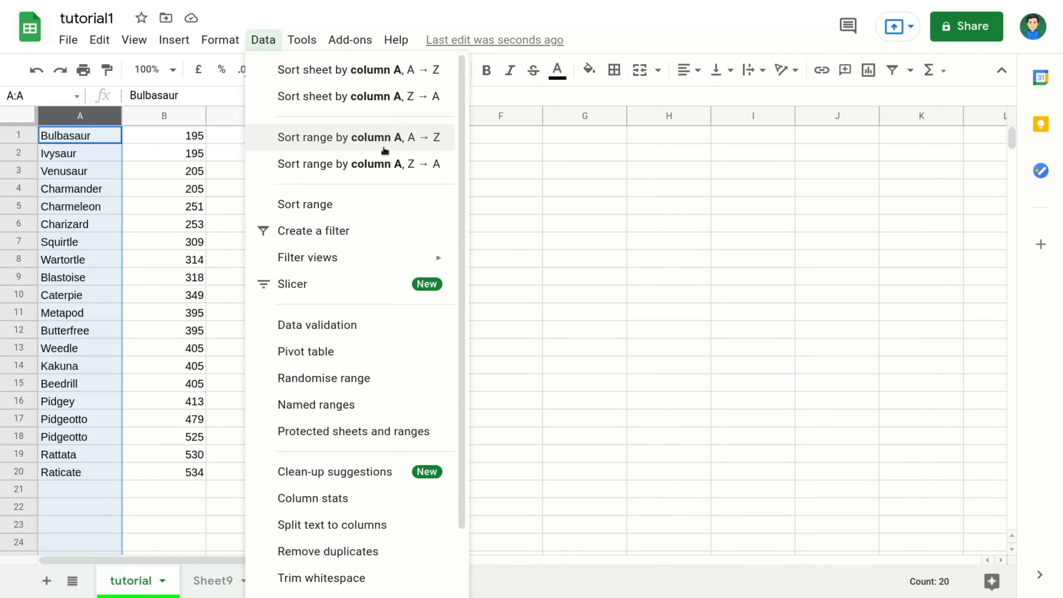
click(384, 138)
drag(171, 133, 182, 481)
drag(65, 136, 84, 469)
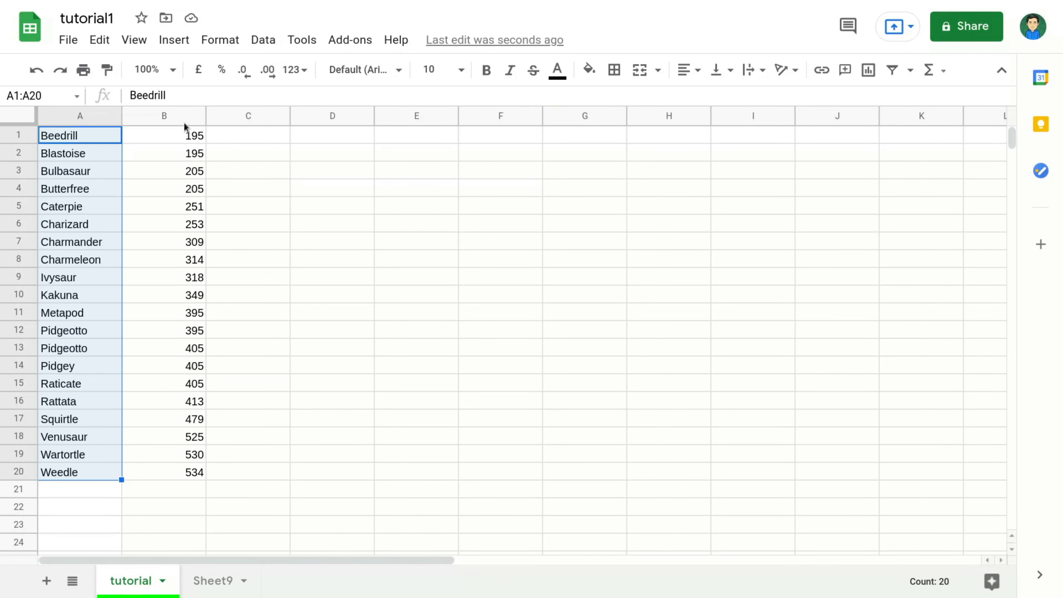
- Sort the cell range B1:B20 by column B in ascending order (A → Z)
drag(184, 135, 153, 471)
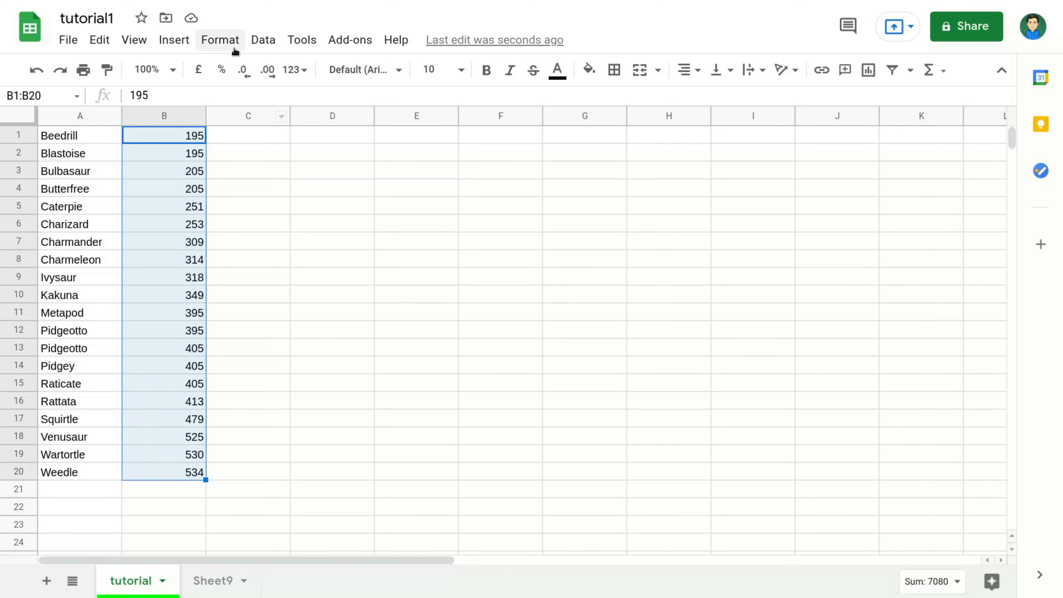
click(263, 40)
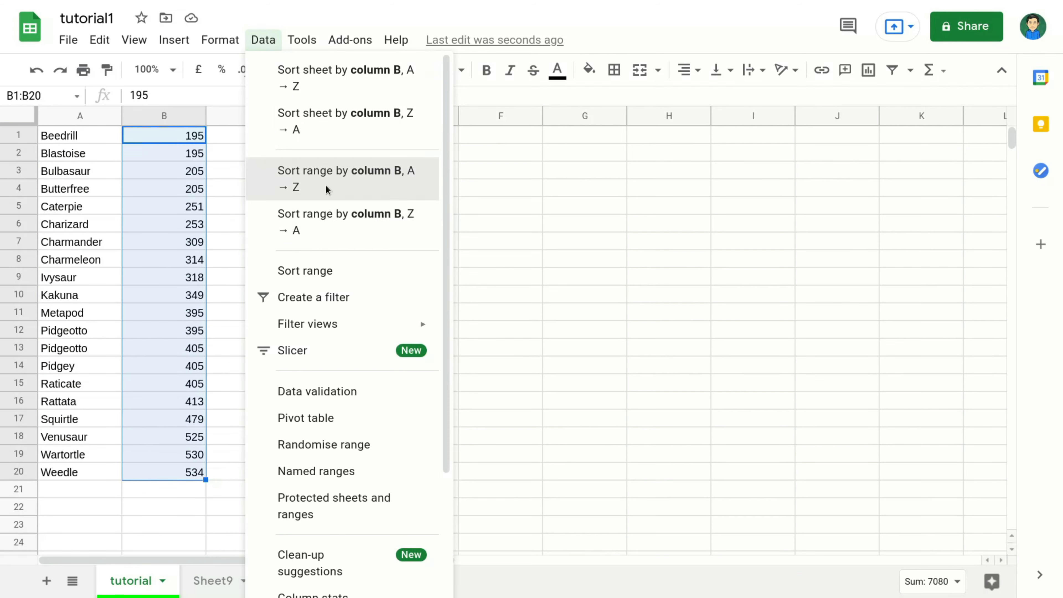
click(318, 186)
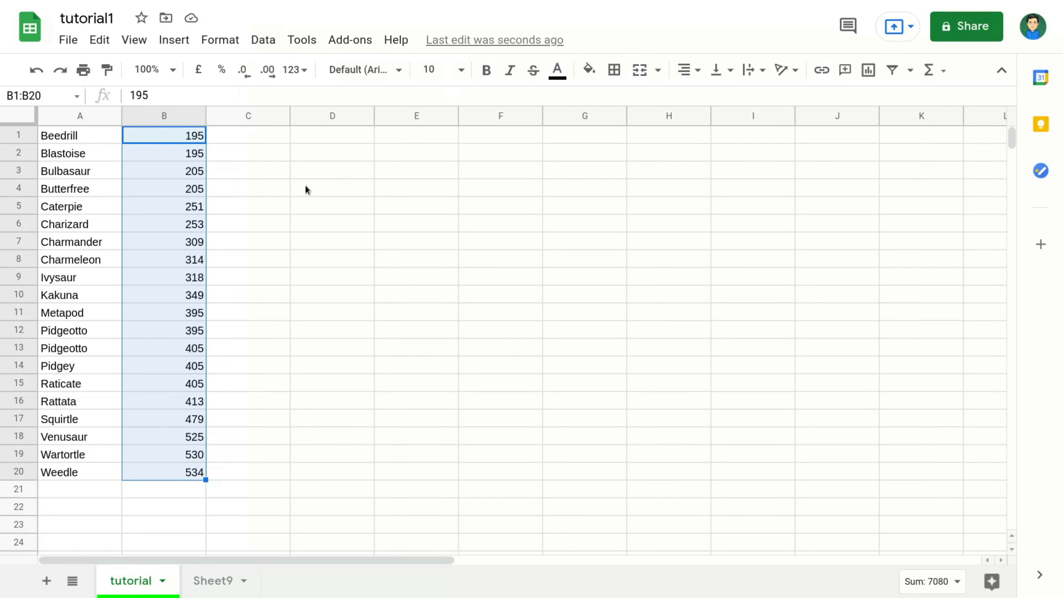
- Sort only the range in column B in descending order (Z → A), and check its first and last numbers in B1 and B20
click(168, 117)
click(260, 41)
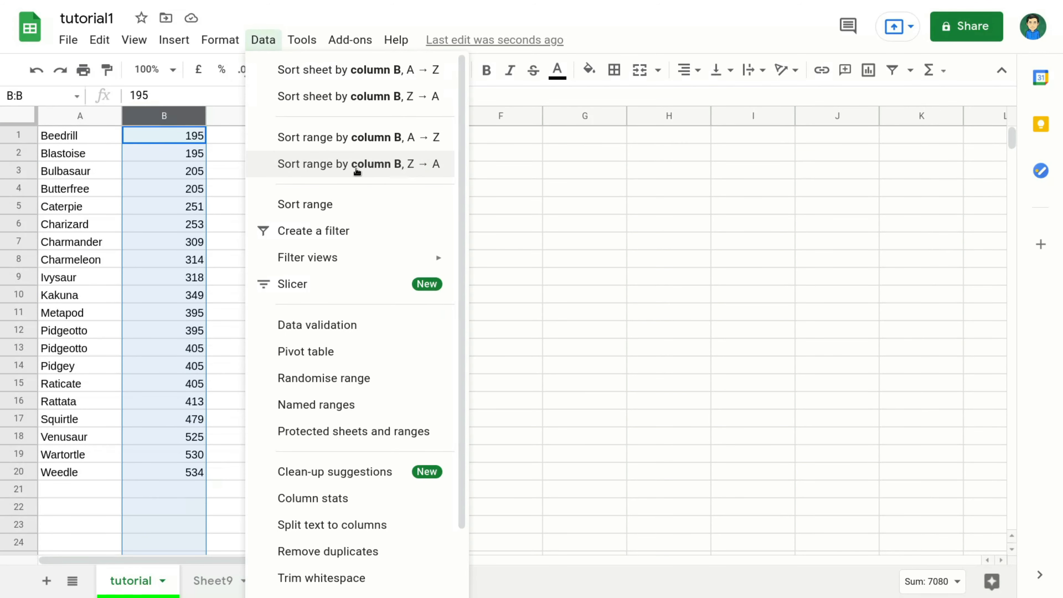
click(353, 164)
click(227, 138)
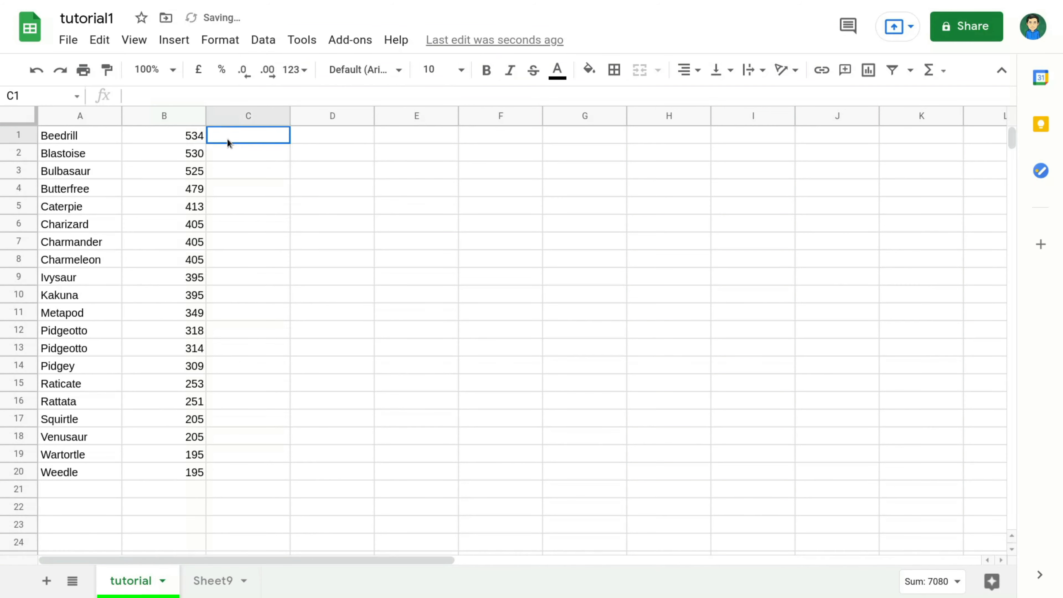
click(191, 135)
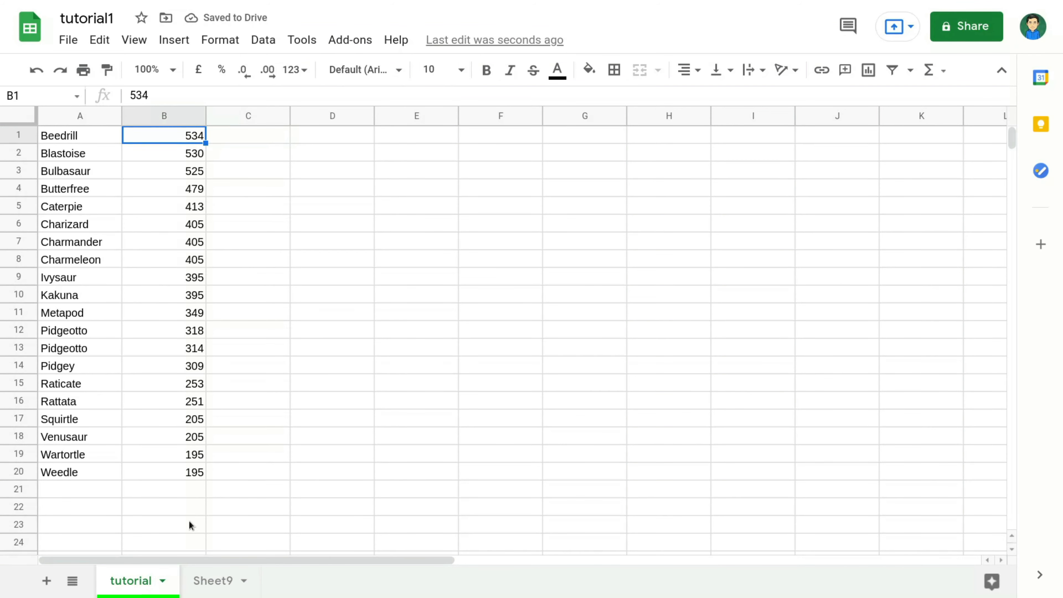
click(167, 473)
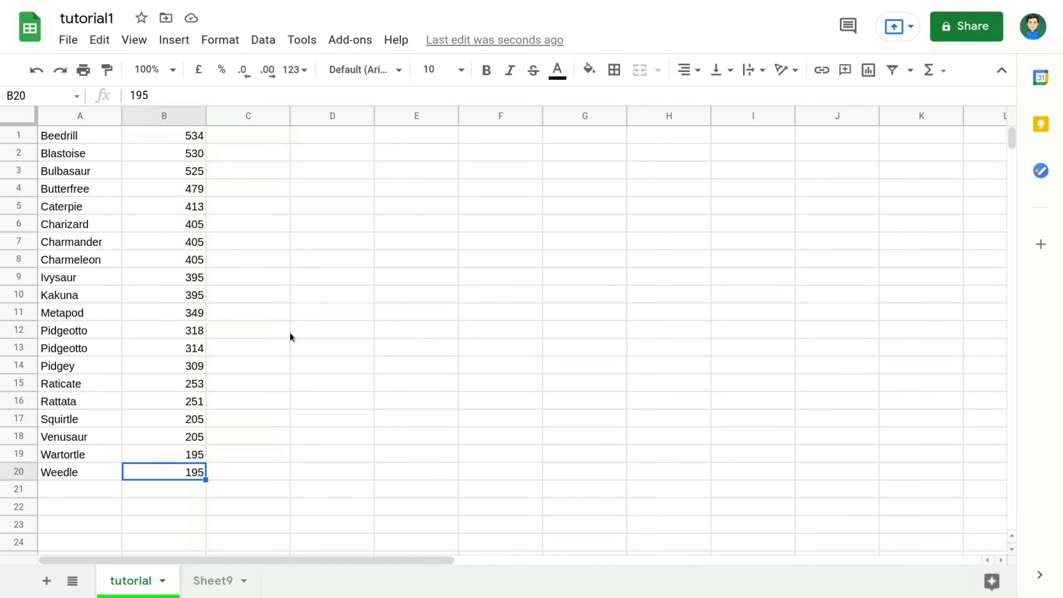
- Review the sort options offered for the single cell B20, and select the ranges B1:B20 and A1:A20 in turn
click(263, 40)
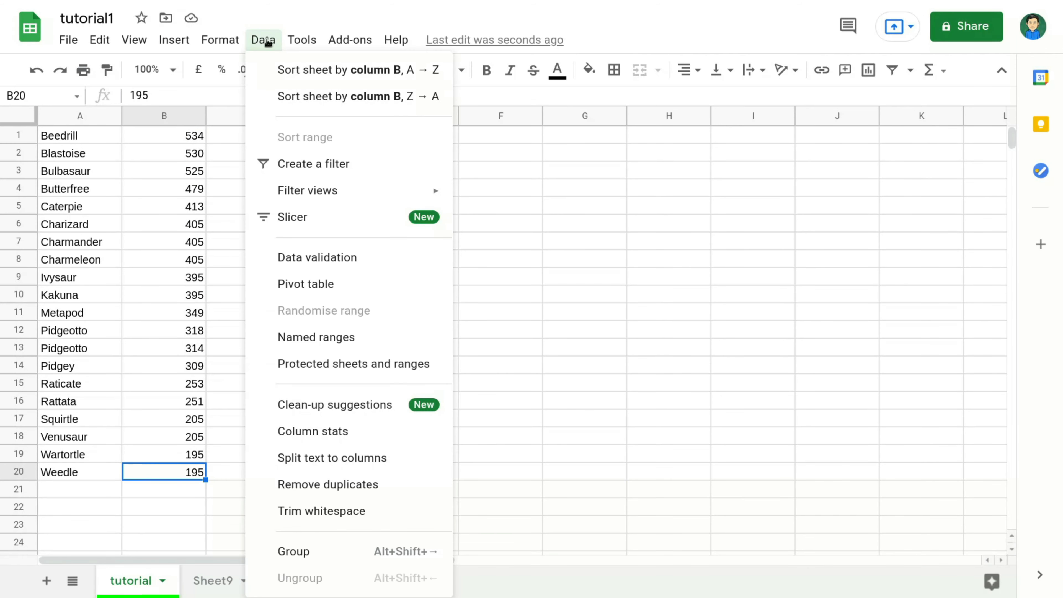
click(622, 211)
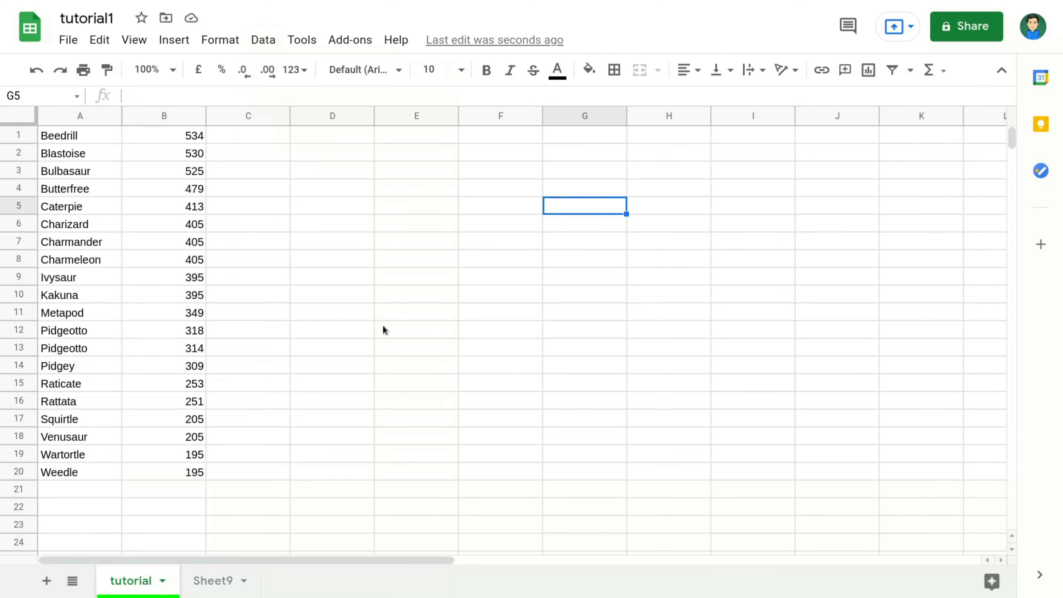
drag(197, 472, 185, 420)
drag(167, 174, 164, 129)
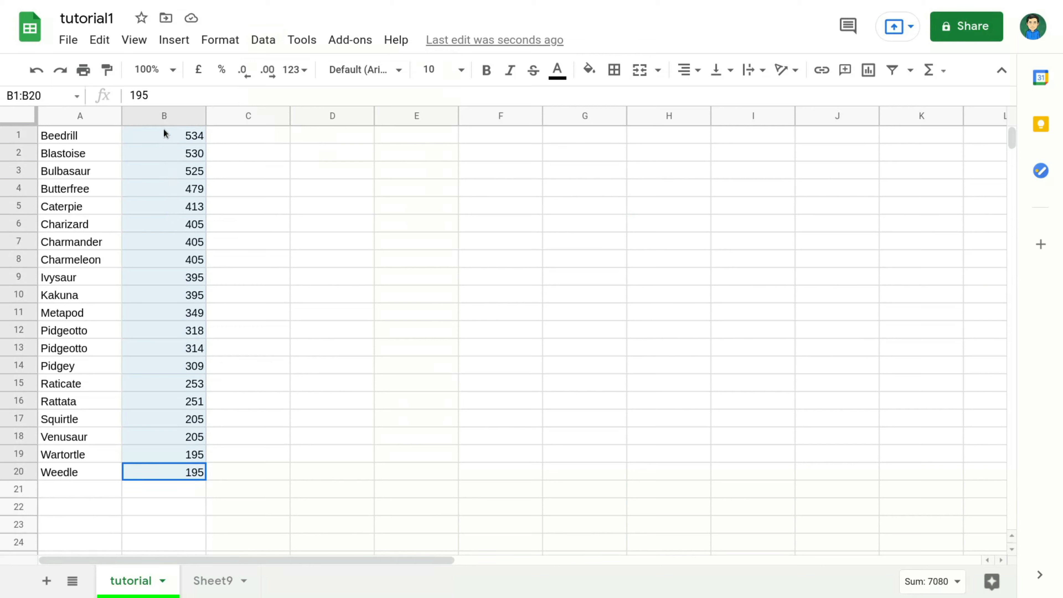
drag(78, 138, 82, 193)
right_click(82, 192)
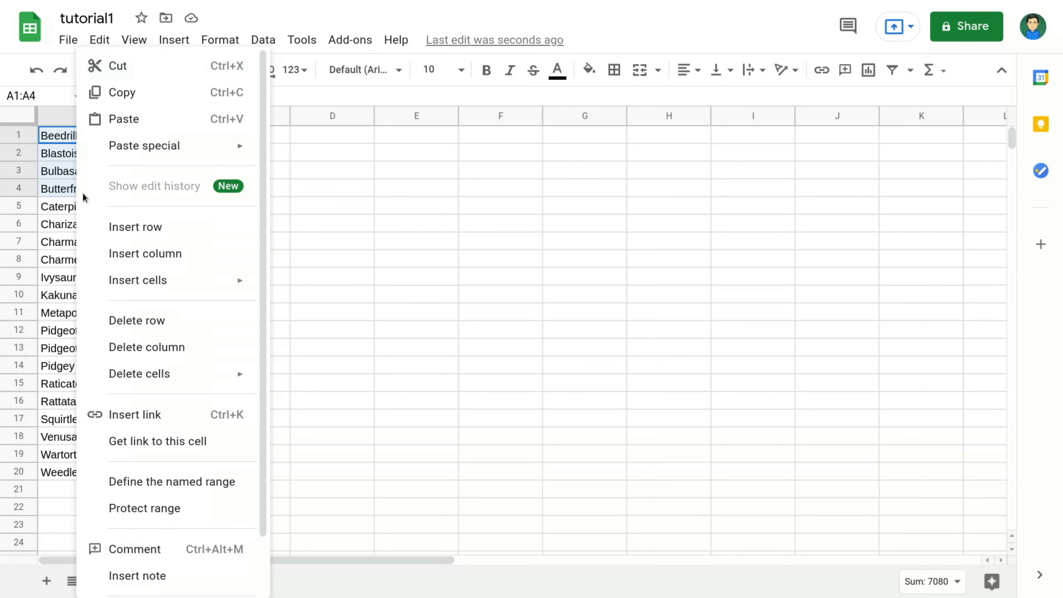
click(49, 135)
drag(50, 137, 77, 477)
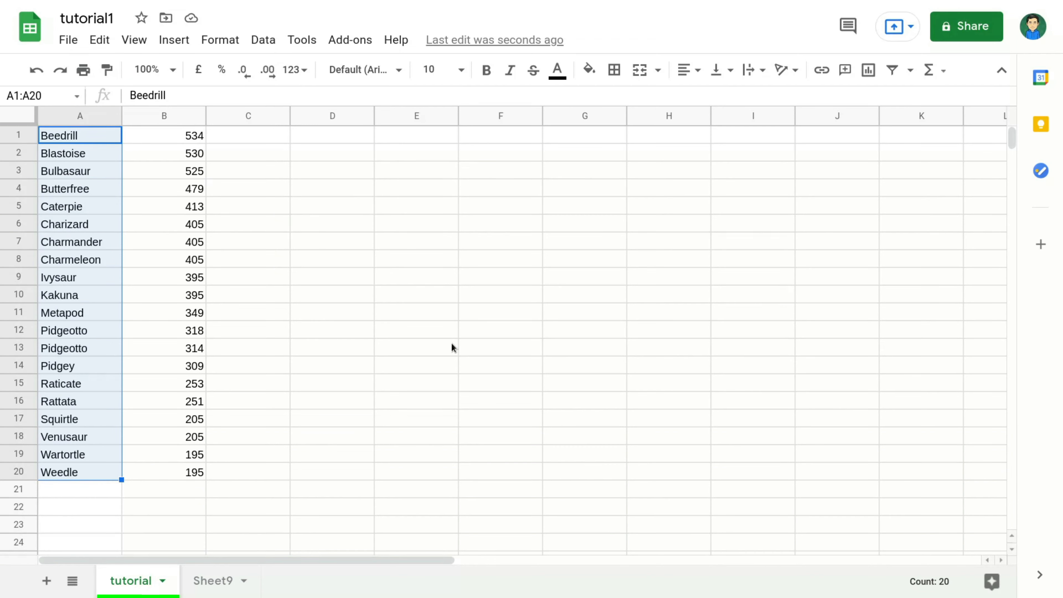
click(306, 188)
drag(103, 139, 92, 470)
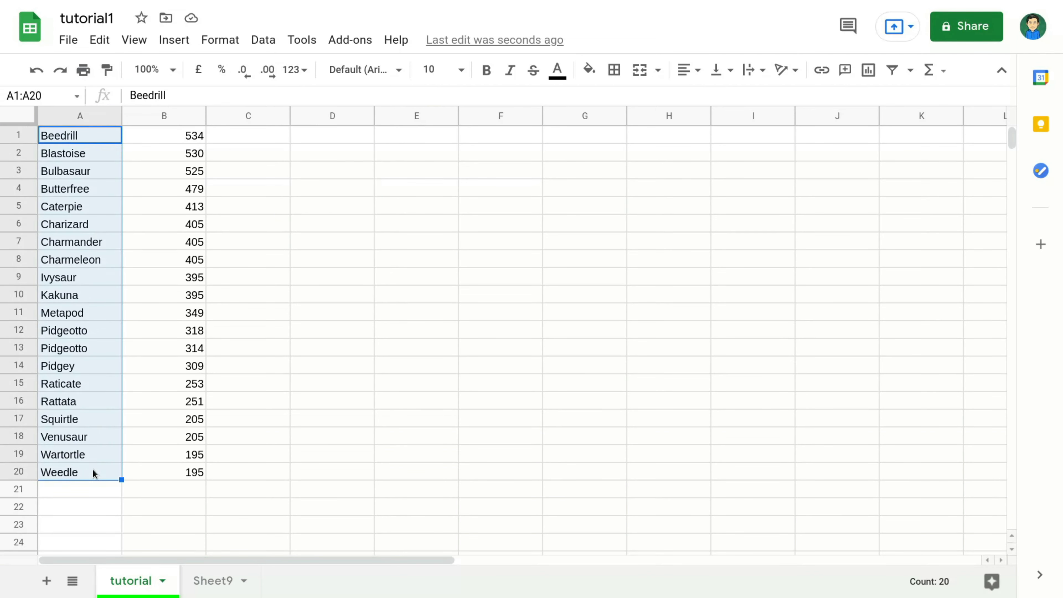